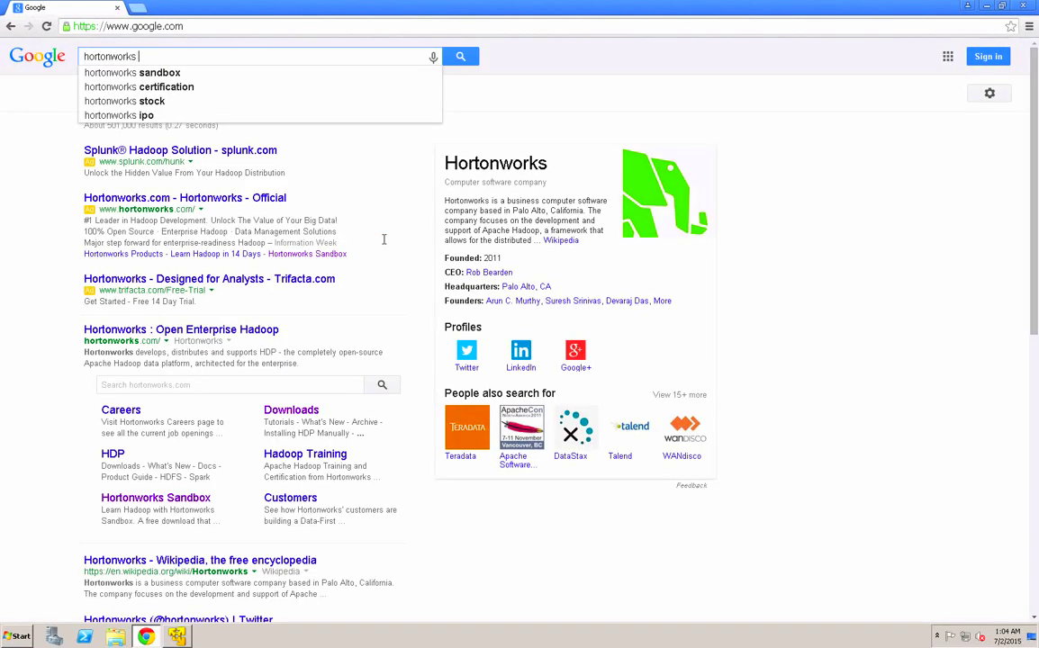
- Find the Hortonworks Sandbox page and start downloading the HDP 2.2.4 Sandbox for VMware (5.4 GB)
{"action": "key", "text": "Return"}
{"action": "left_click", "coordinate": [162, 142]}
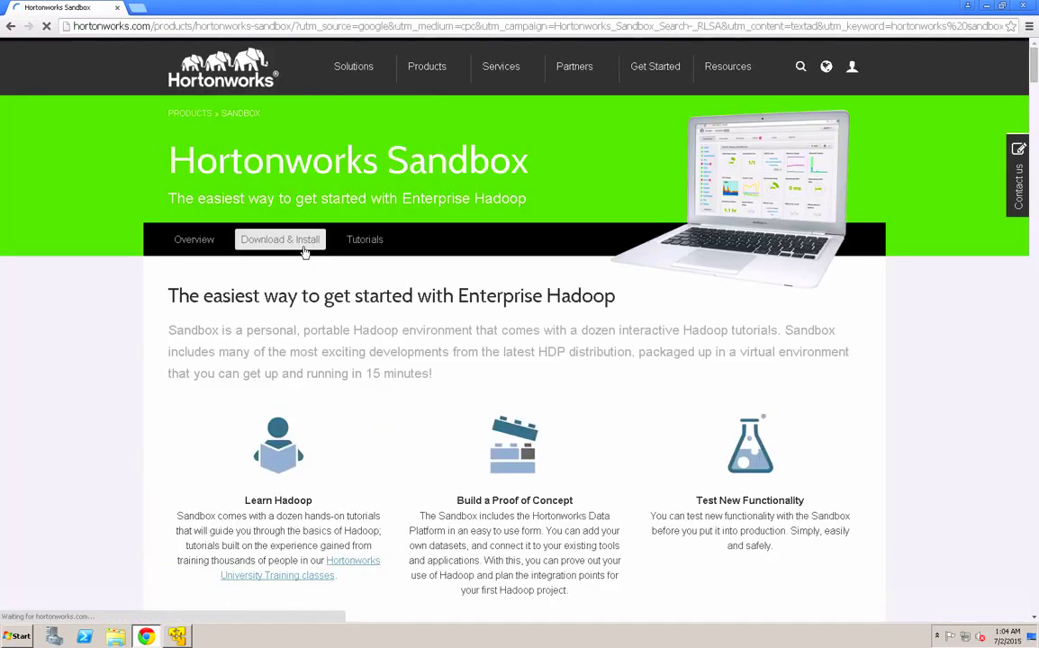
{"action": "left_click", "coordinate": [296, 247]}
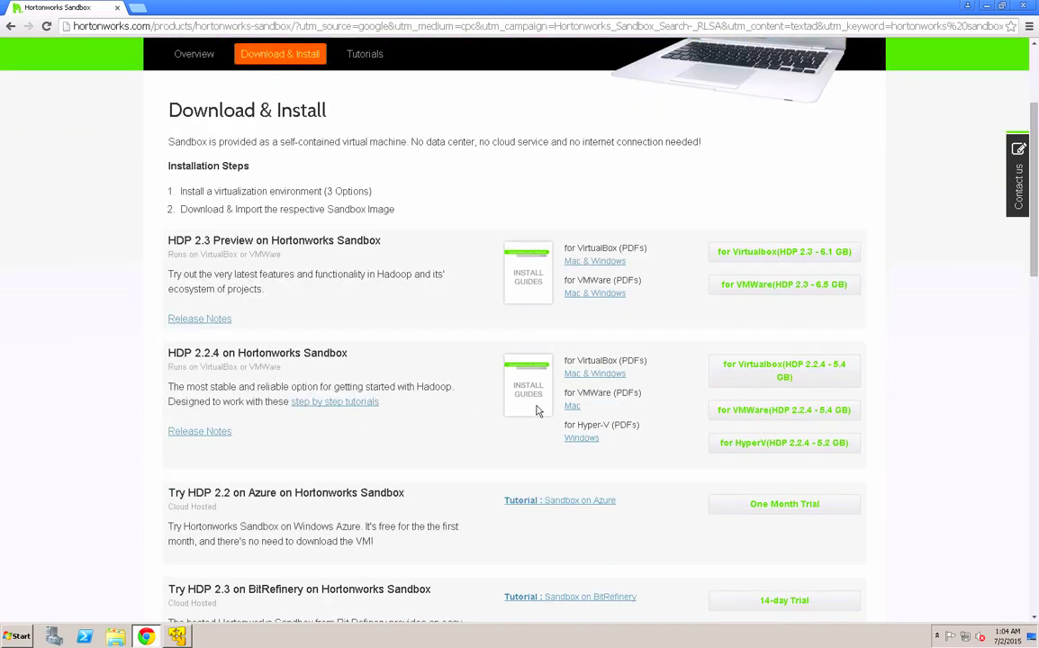
{"action": "left_click", "coordinate": [734, 412]}
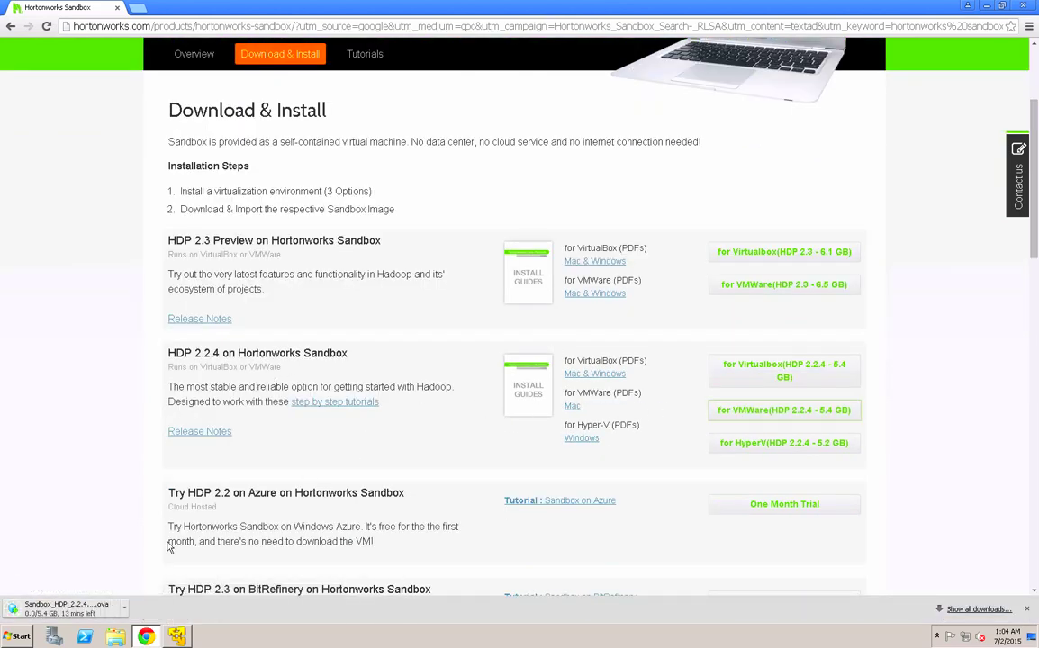
- Make the Sandbox VM's network adapter bridged, replicating physical connection state, and boot the VM
{"action": "left_click", "coordinate": [179, 637]}
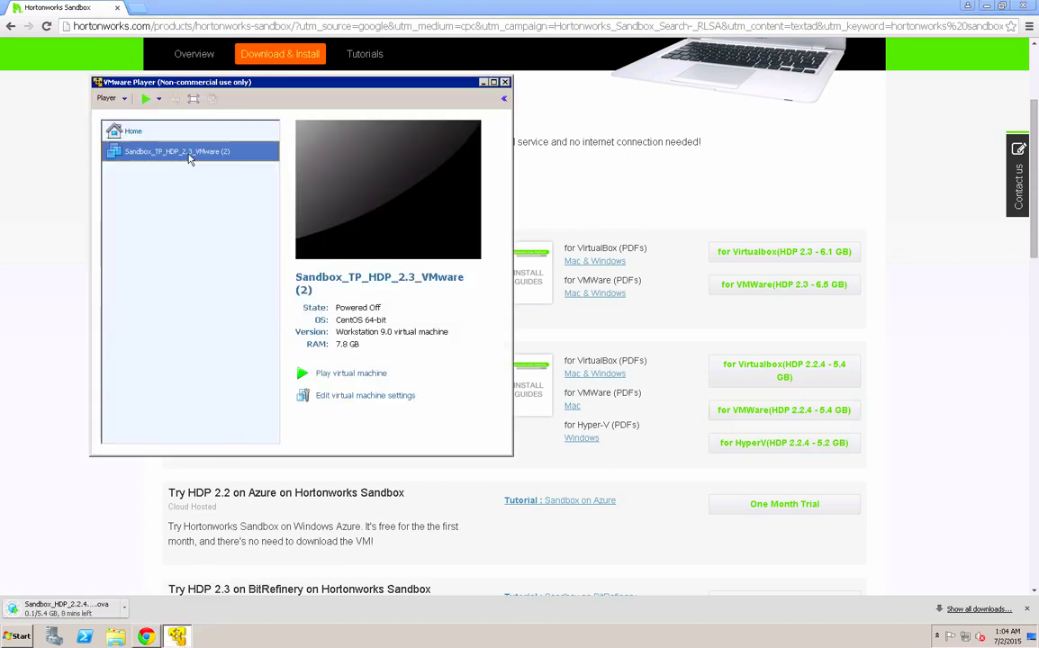
{"action": "right_click", "coordinate": [190, 153]}
{"action": "left_click", "coordinate": [218, 173]}
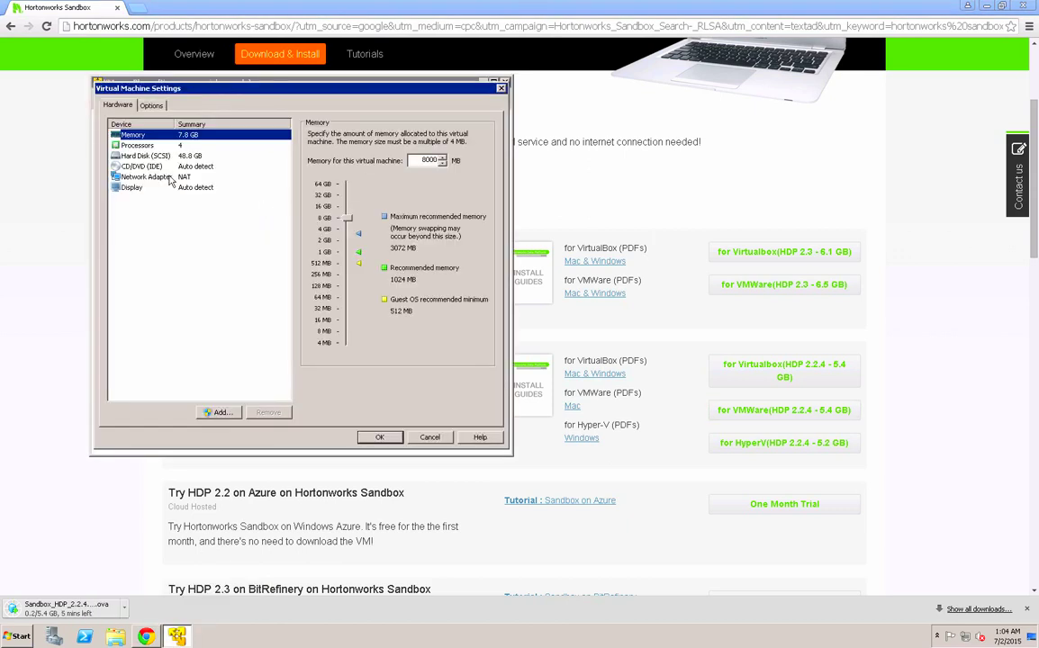
{"action": "left_click", "coordinate": [147, 176]}
{"action": "left_click", "coordinate": [312, 180]}
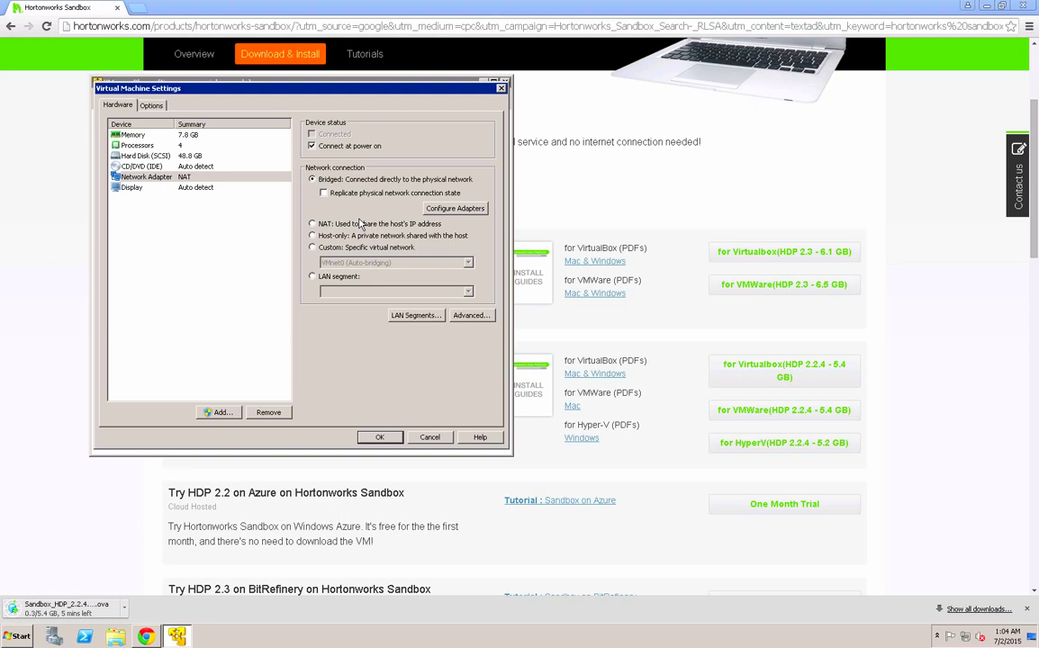
{"action": "left_click", "coordinate": [323, 194]}
{"action": "left_click", "coordinate": [379, 438]}
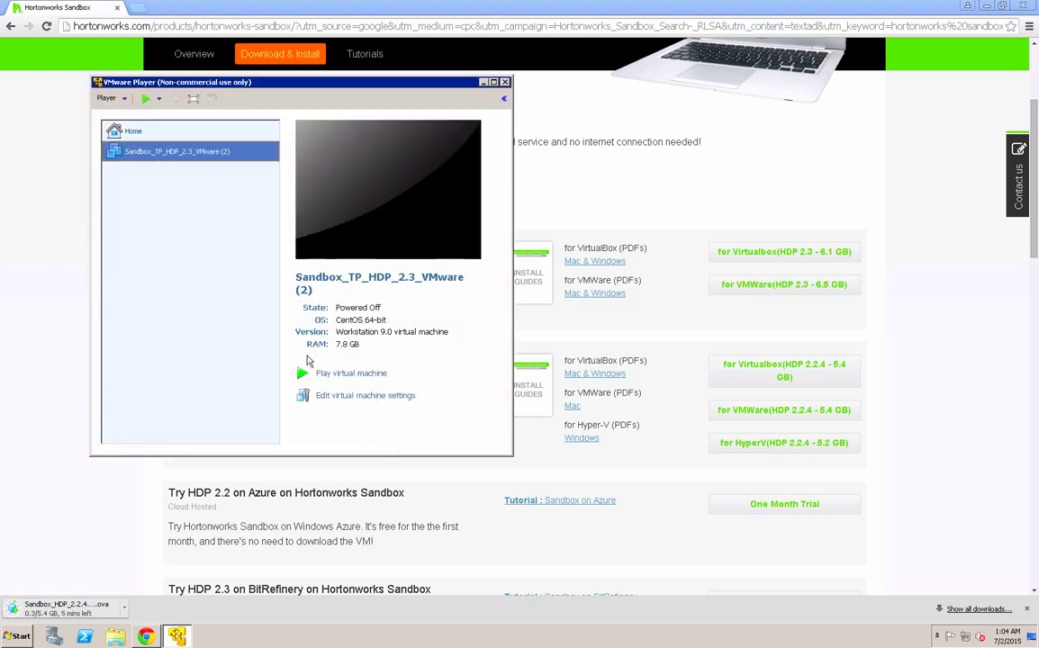
{"action": "left_click", "coordinate": [325, 377]}
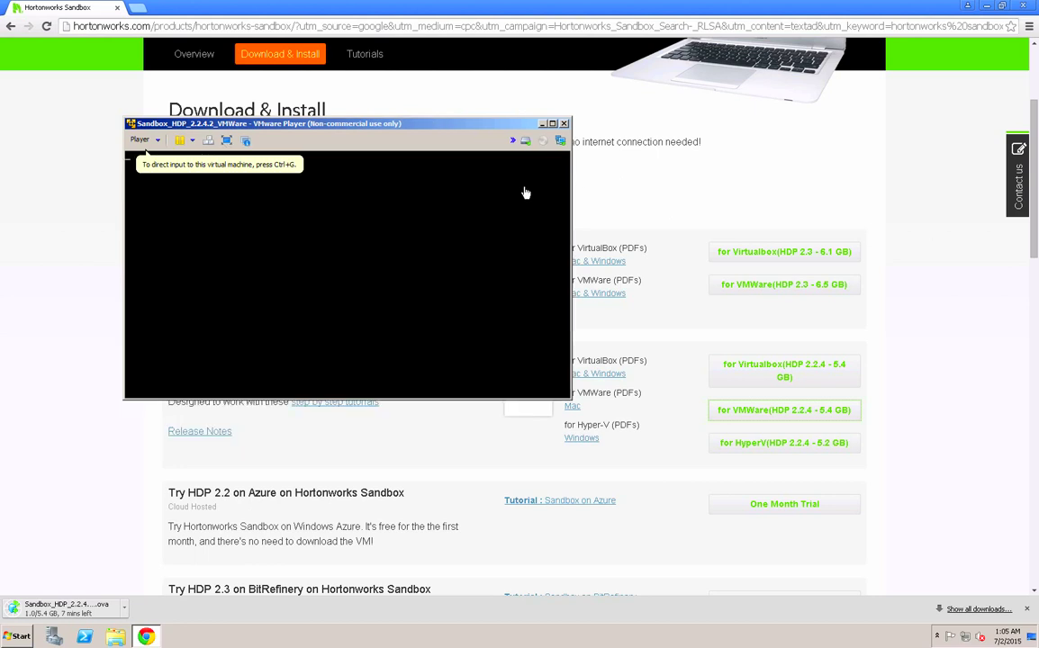
{"action": "left_click", "coordinate": [442, 223]}
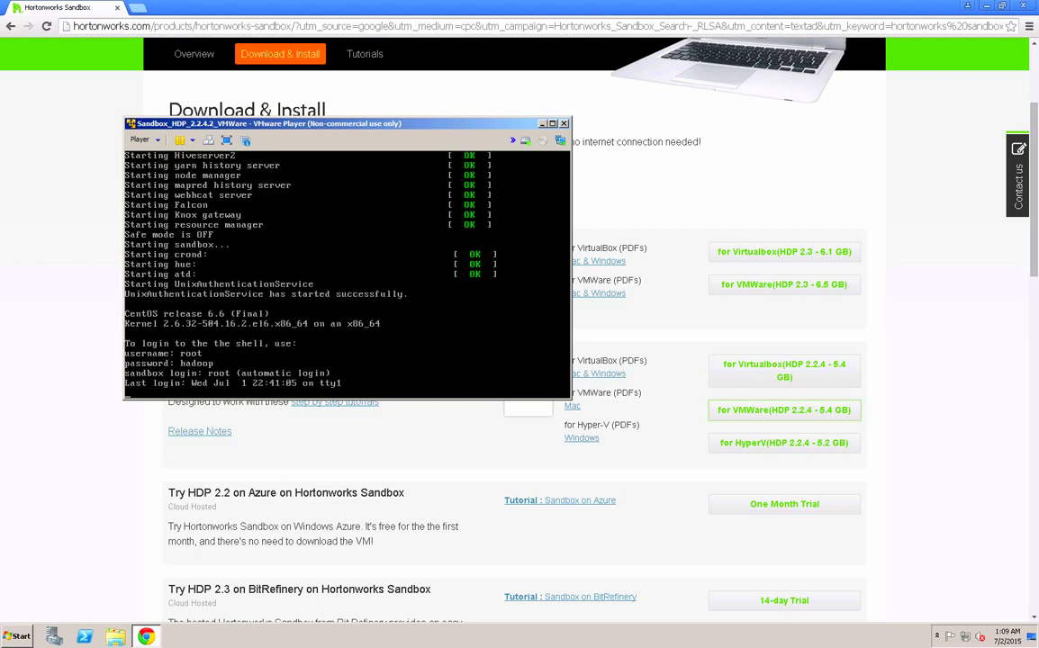
{"action": "left_click", "coordinate": [544, 124]}
{"action": "left_click", "coordinate": [137, 7]}
{"action": "type", "text": "http"}
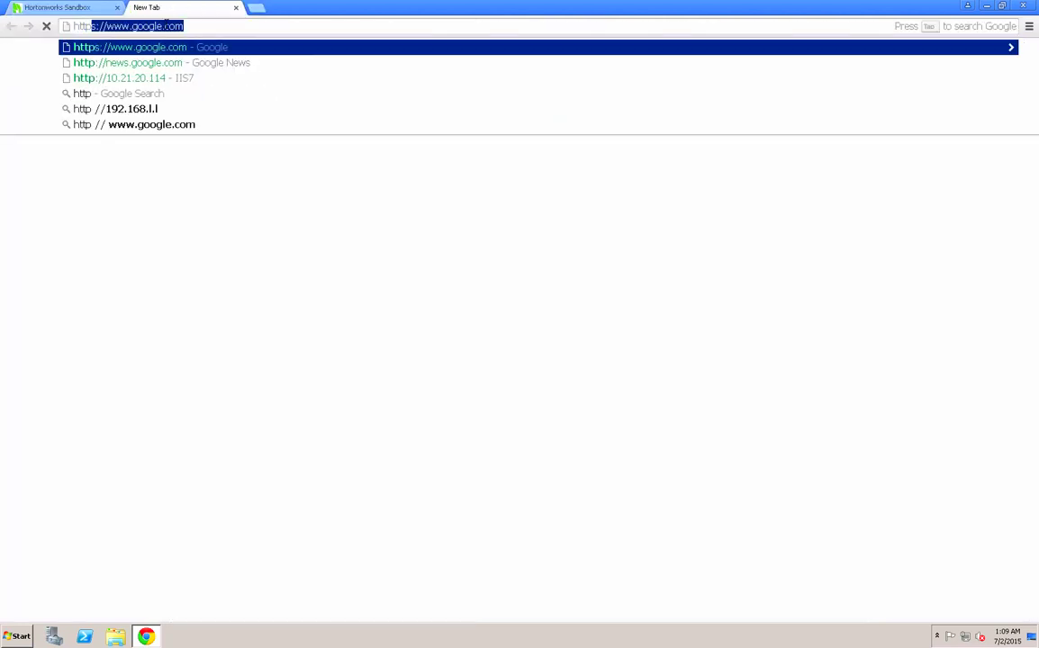
{"action": "type", "text": "://10.21.0.20"}
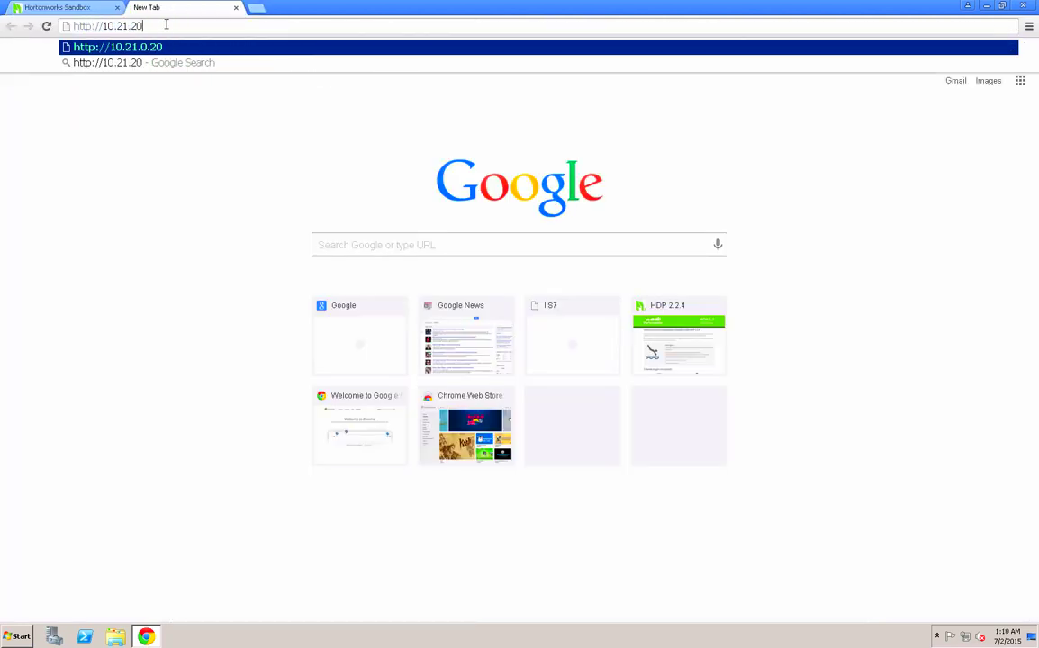
{"action": "type", "text": ".119"}
{"action": "key", "text": "Return"}
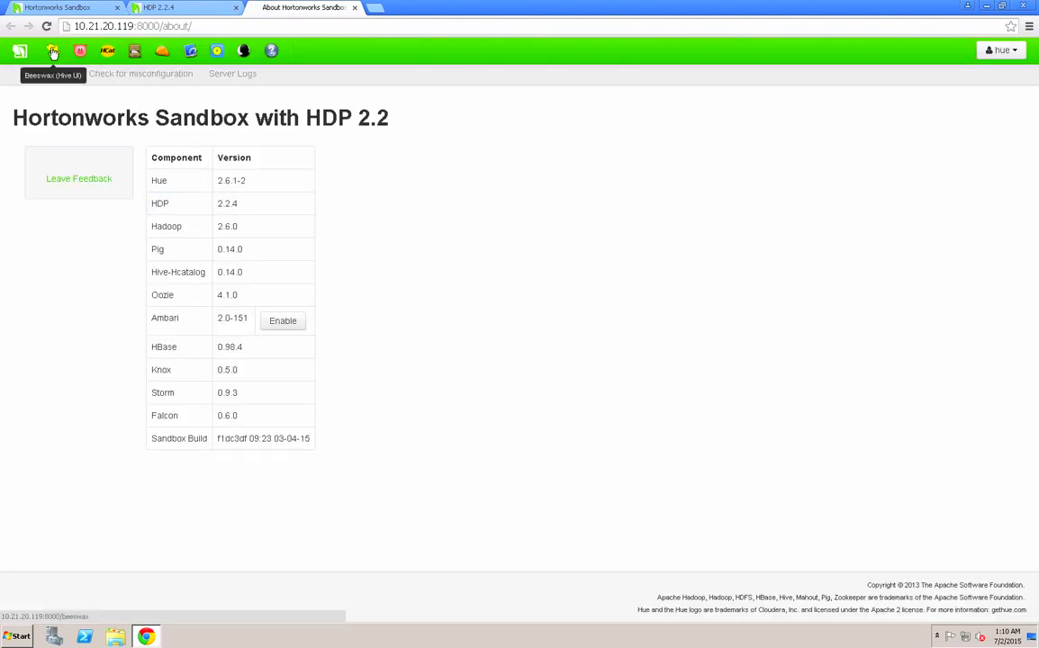
- In Hue's Beeswax Hive UI, list the tables of the xademo database
{"action": "left_click", "coordinate": [52, 52]}
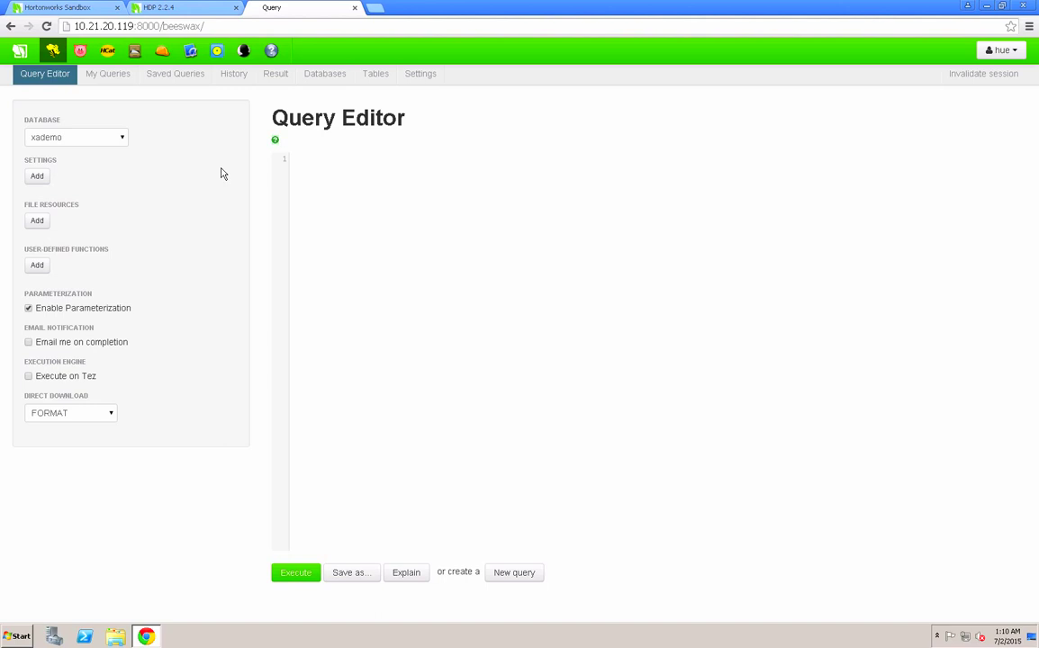
{"action": "left_click", "coordinate": [329, 79]}
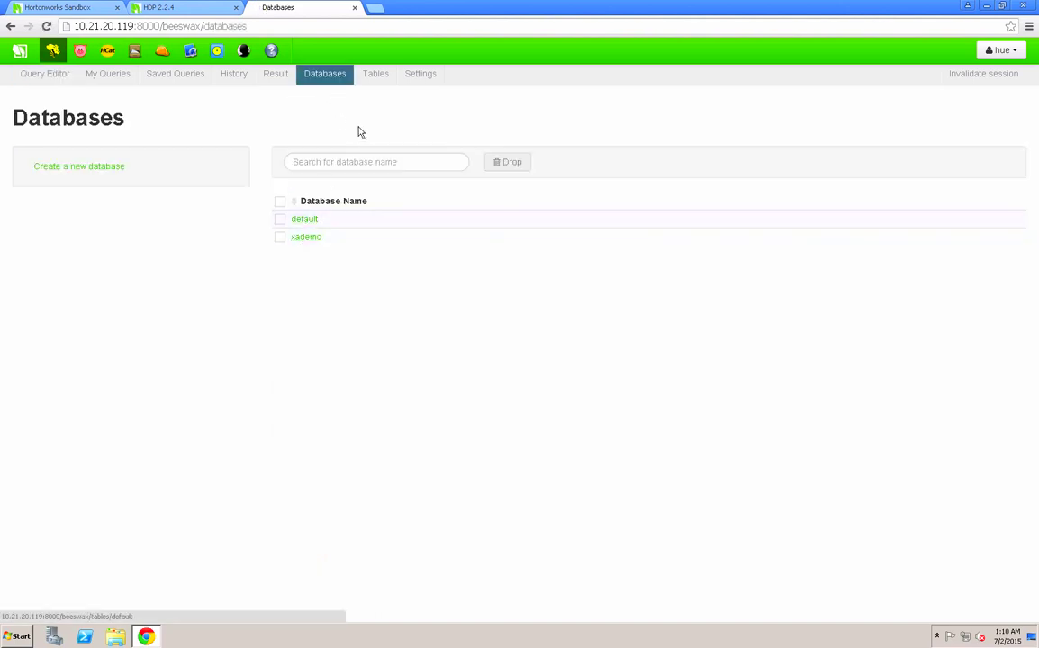
{"action": "left_click", "coordinate": [307, 239]}
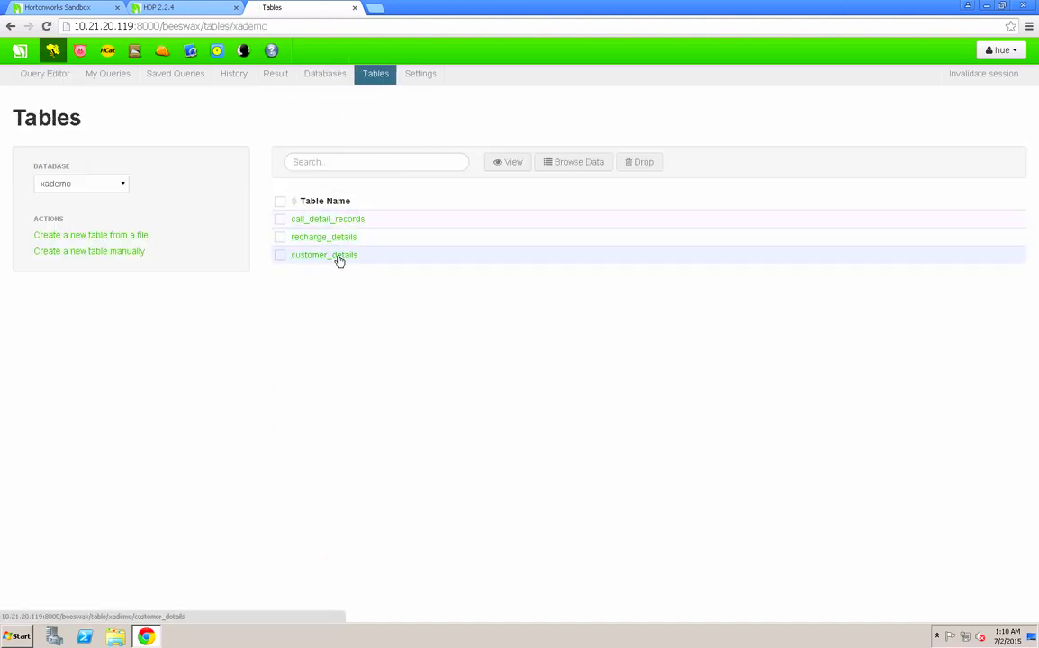
- Launch MicroStrategy Desktop, dismiss Getting Started and maximize the window
{"action": "left_click", "coordinate": [988, 6]}
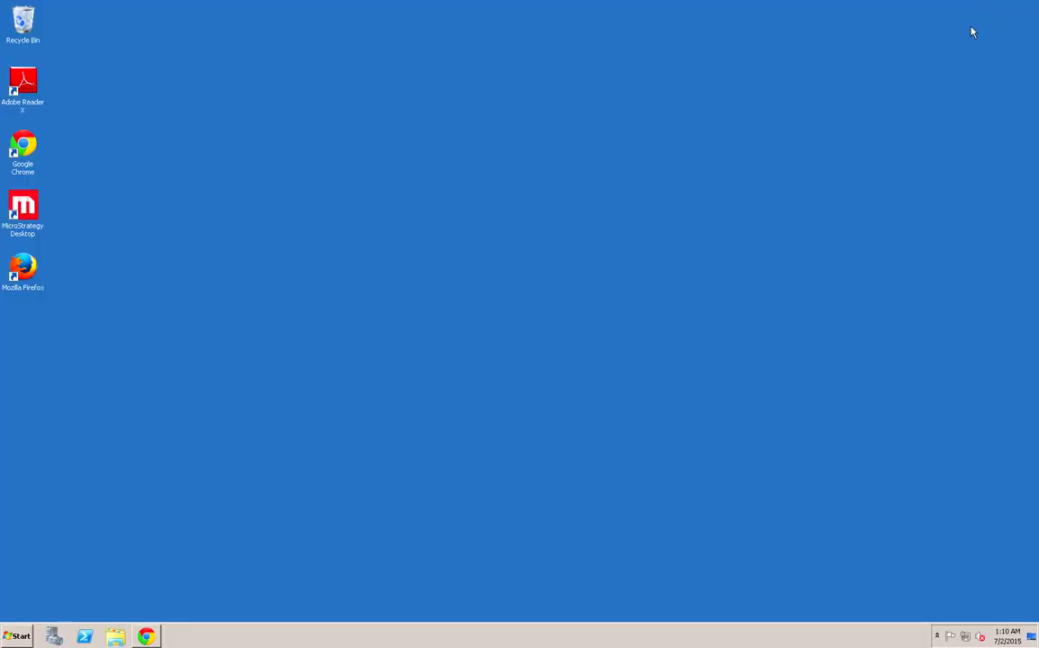
{"action": "double_click", "coordinate": [27, 205]}
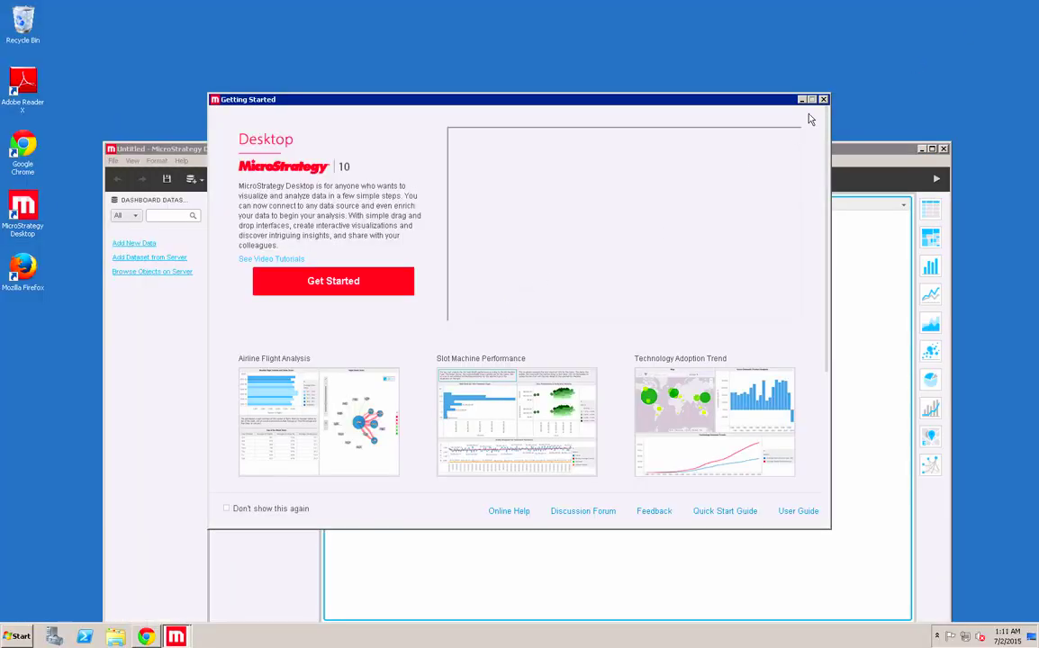
{"action": "left_click", "coordinate": [888, 99]}
{"action": "left_click_drag", "start_coordinate": [800, 154], "coordinate": [838, 84]}
{"action": "double_click", "coordinate": [837, 87]}
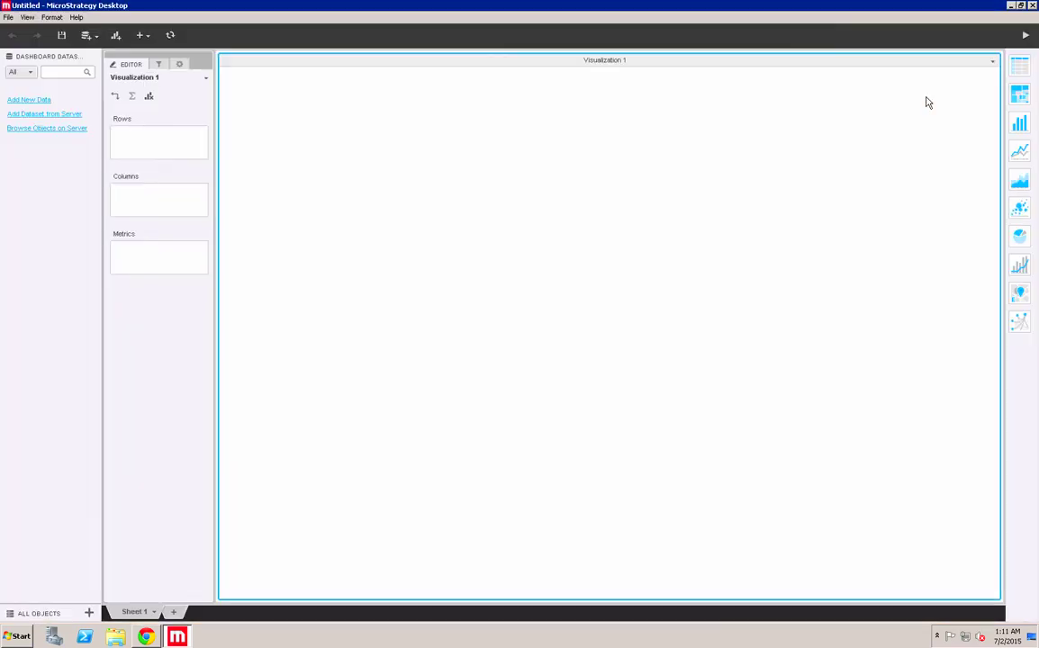
- Add new data from Hadoop using Build a Query and continue to table import
{"action": "left_click", "coordinate": [40, 98]}
{"action": "left_click", "coordinate": [571, 241]}
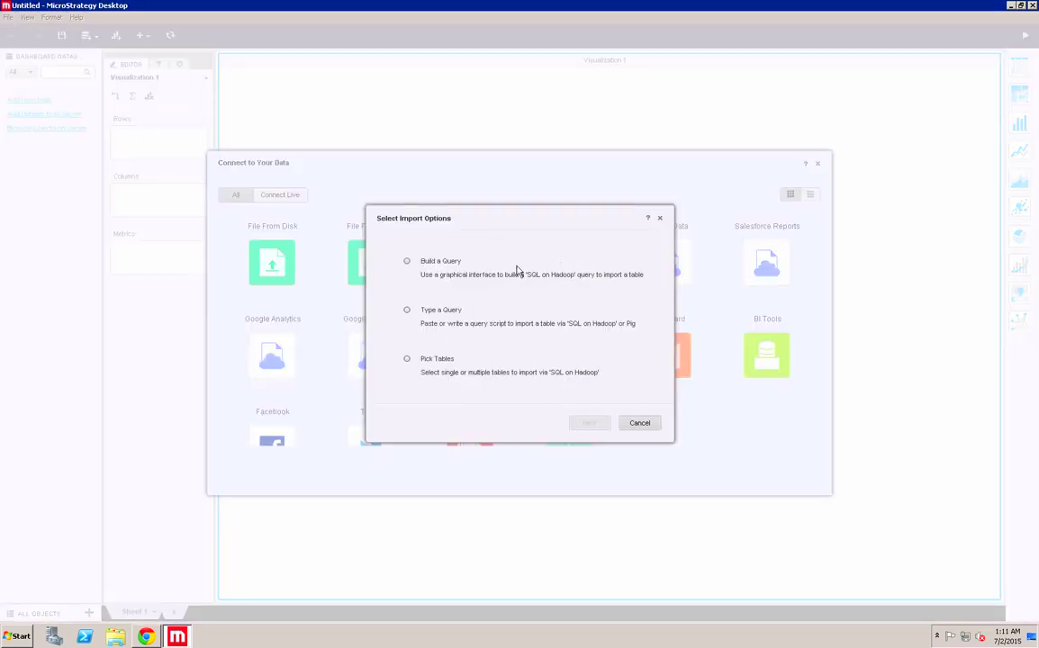
{"action": "left_click", "coordinate": [406, 197]}
{"action": "left_click", "coordinate": [586, 421]}
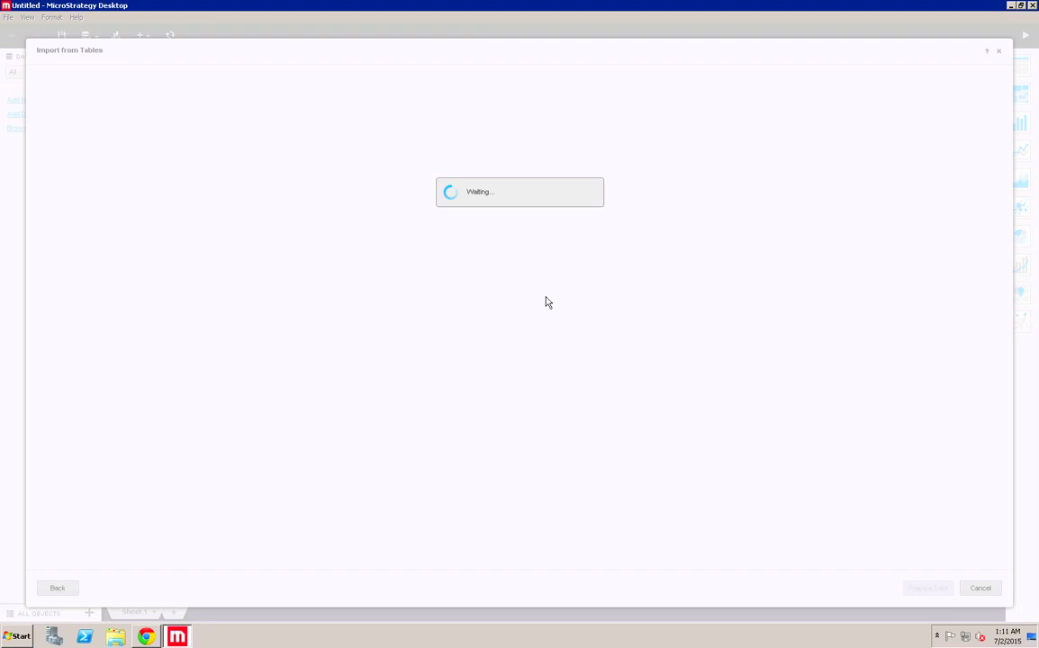
- Add a Hortonworks Hive data source with host 10.21.20.119 copied from the browser
{"action": "left_click", "coordinate": [205, 78]}
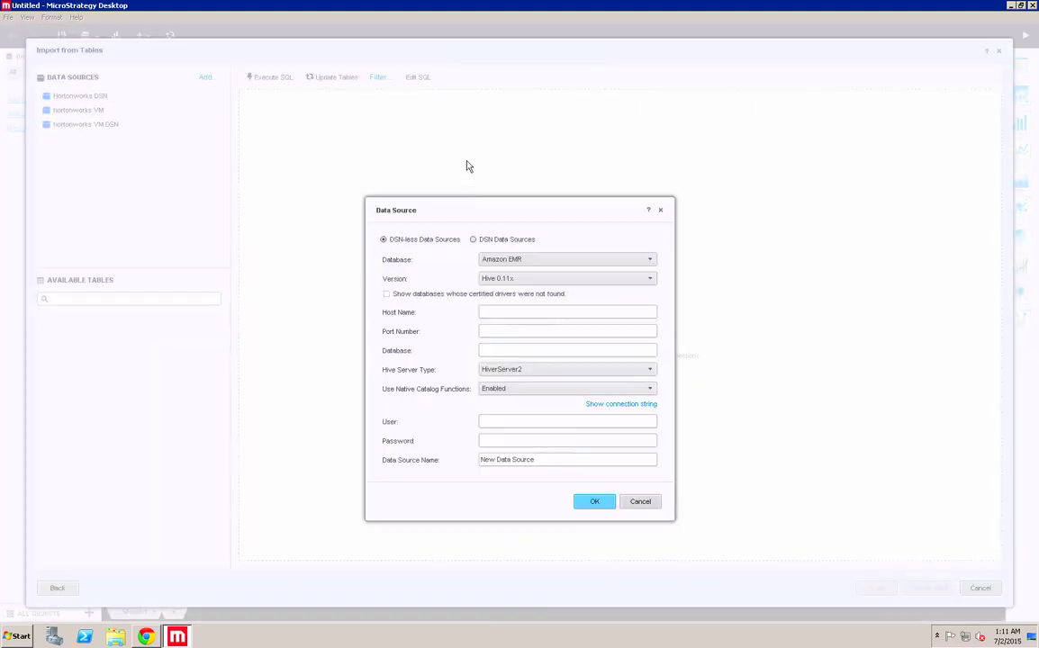
{"action": "left_click", "coordinate": [515, 261]}
{"action": "left_click", "coordinate": [506, 334]}
{"action": "left_click", "coordinate": [146, 636]}
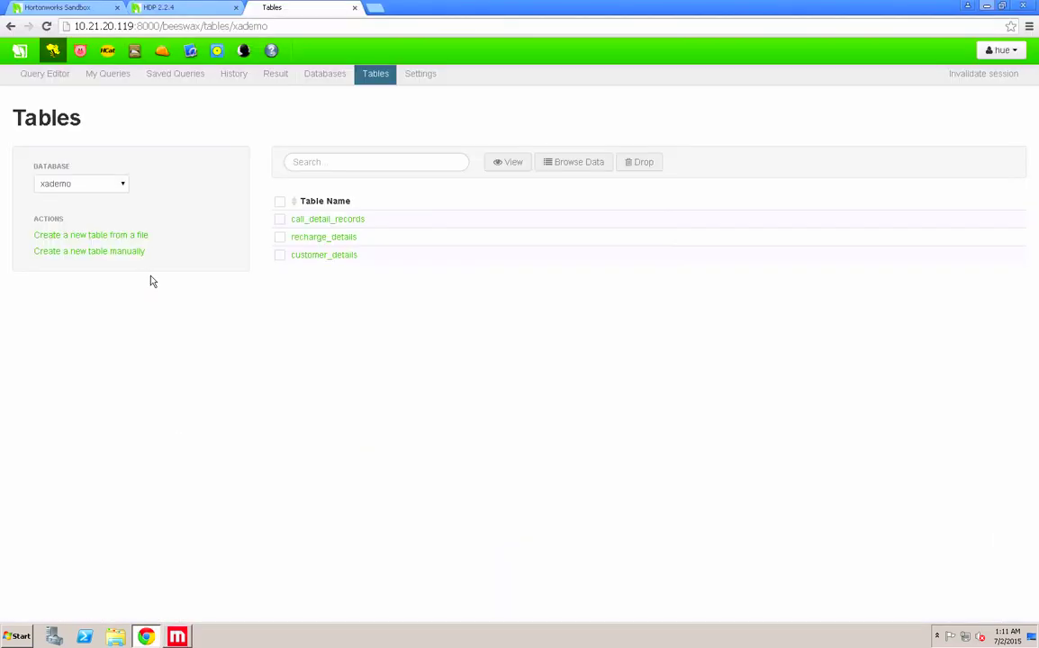
{"action": "double_click", "coordinate": [96, 26]}
{"action": "key", "text": "ctrl+c"}
{"action": "key", "text": "alt+Tab"}
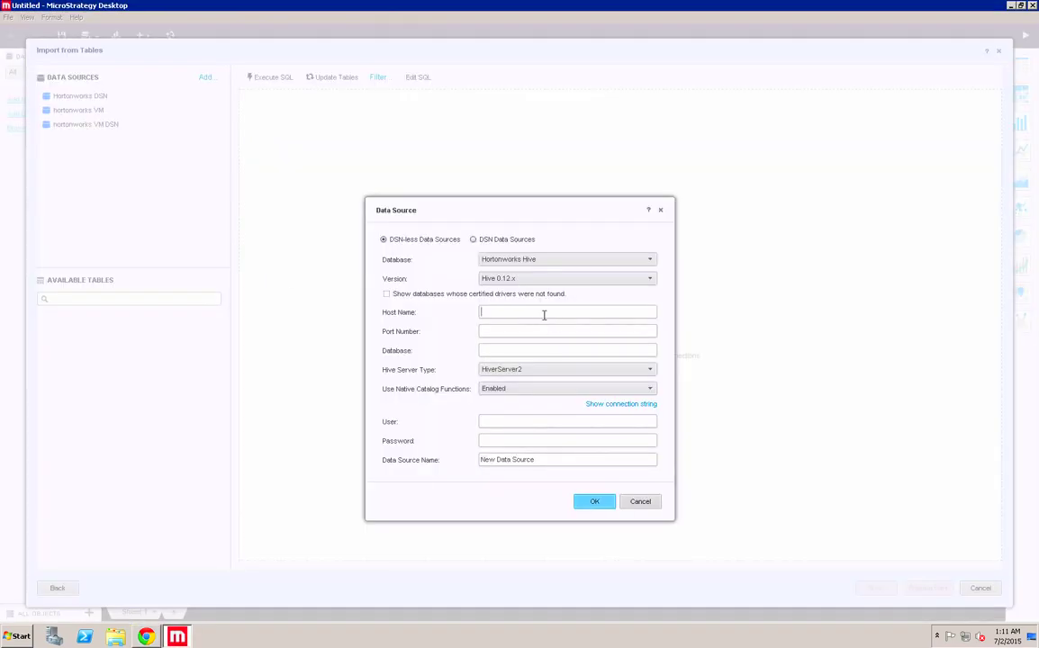
{"action": "key", "text": "ctrl+v"}
{"action": "left_click_drag", "start_coordinate": [497, 310], "coordinate": [481, 310]}
{"action": "key", "text": "BackSpace"}
- Name the data source 'My Hortonworks Source' and save it
{"action": "left_click_drag", "start_coordinate": [539, 460], "coordinate": [399, 459]}
{"action": "type", "text": "M"}
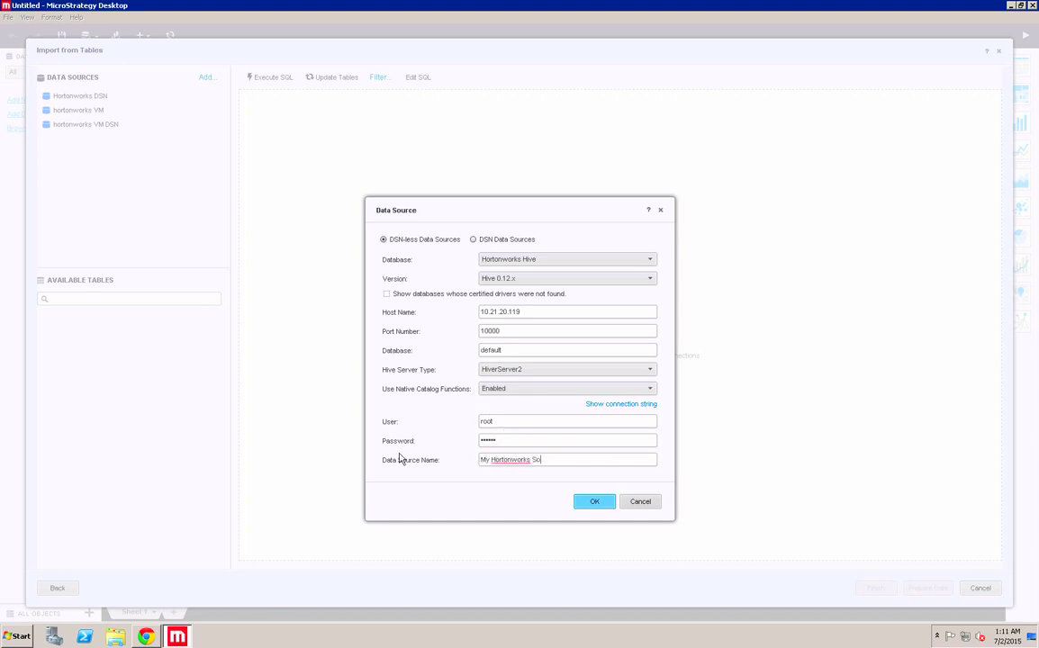
{"action": "type", "text": "y Hortonworks Source"}
{"action": "left_click", "coordinate": [593, 503]}
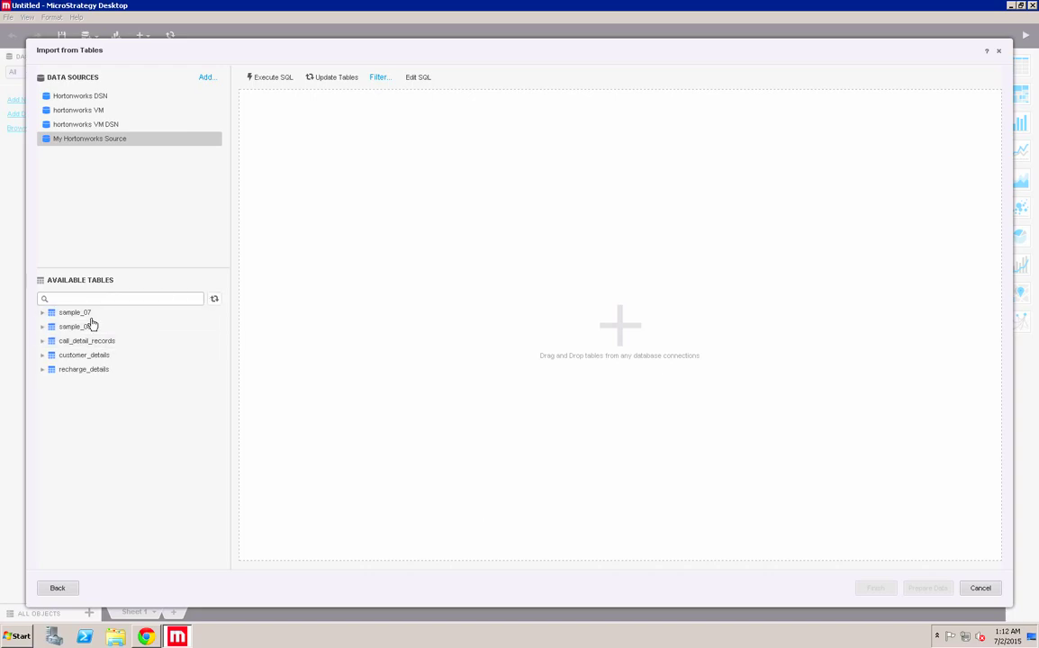
- Import the sample_07 table with all columns as an in-memory dataset
{"action": "left_click_drag", "start_coordinate": [78, 315], "coordinate": [327, 146]}
{"action": "left_click", "coordinate": [314, 126]}
{"action": "left_click", "coordinate": [279, 82]}
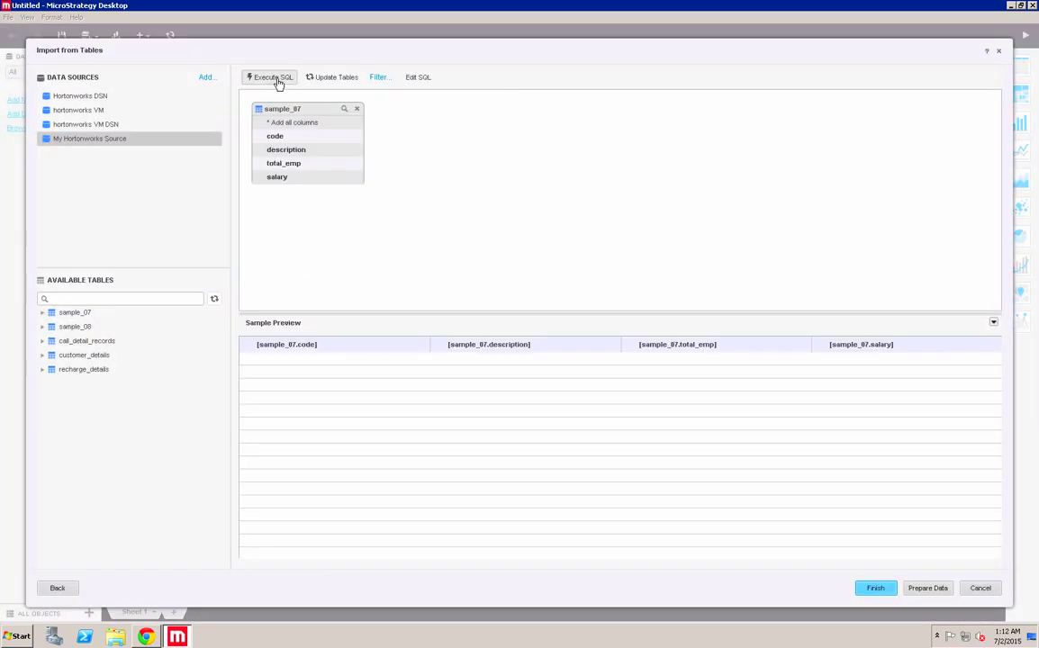
{"action": "left_click", "coordinate": [878, 589]}
{"action": "left_click", "coordinate": [551, 357]}
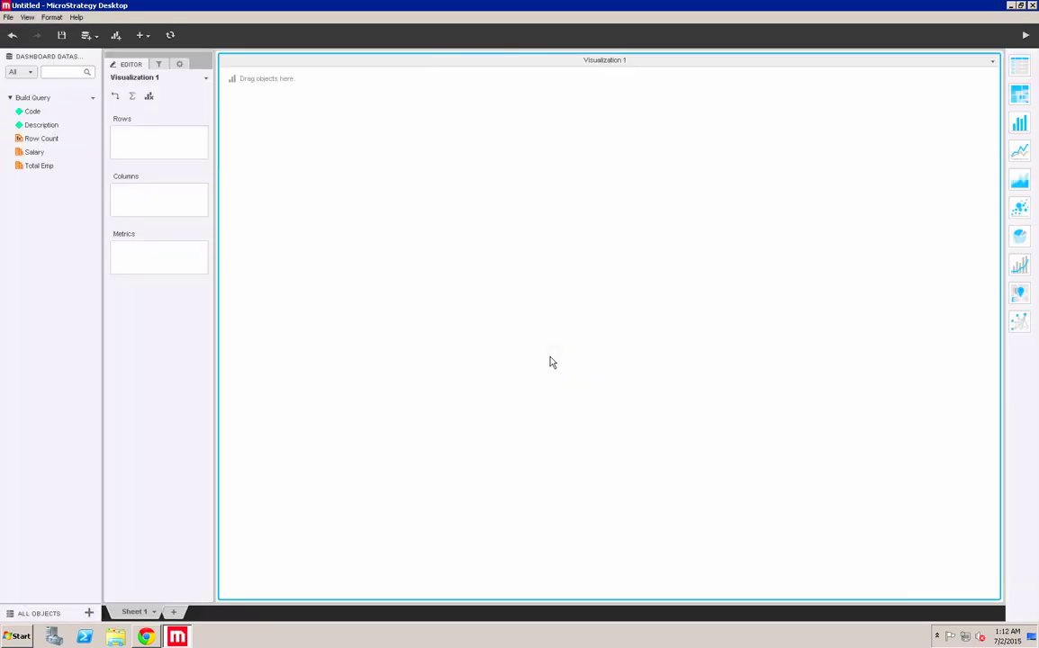
- Place Code, Description and Salary into the grid
{"action": "left_click_drag", "start_coordinate": [34, 115], "coordinate": [135, 144]}
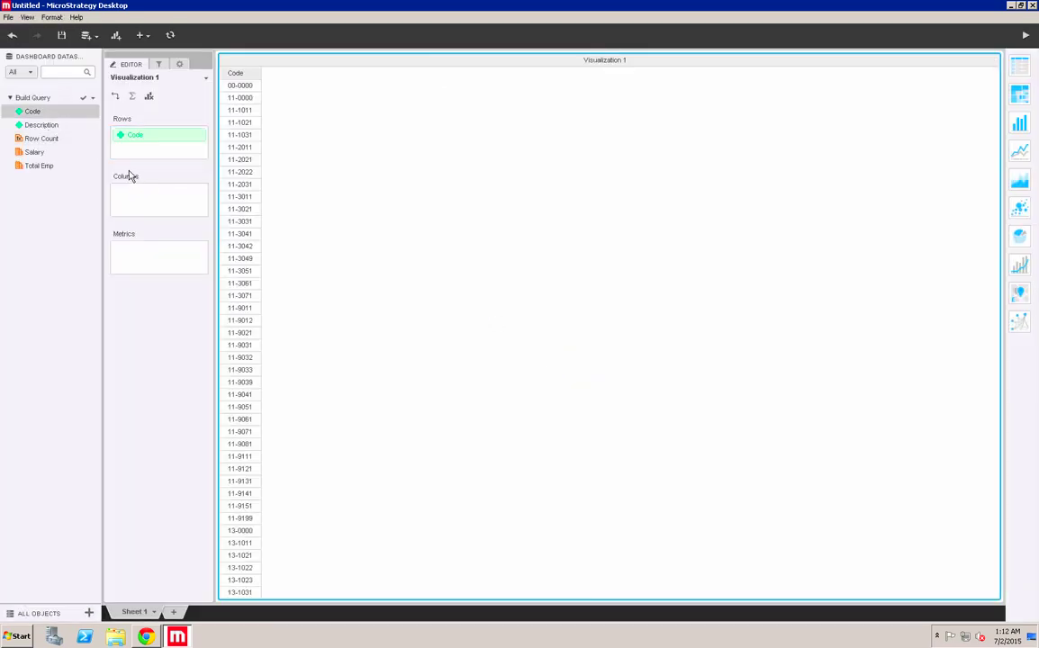
{"action": "left_click_drag", "start_coordinate": [41, 126], "coordinate": [132, 152]}
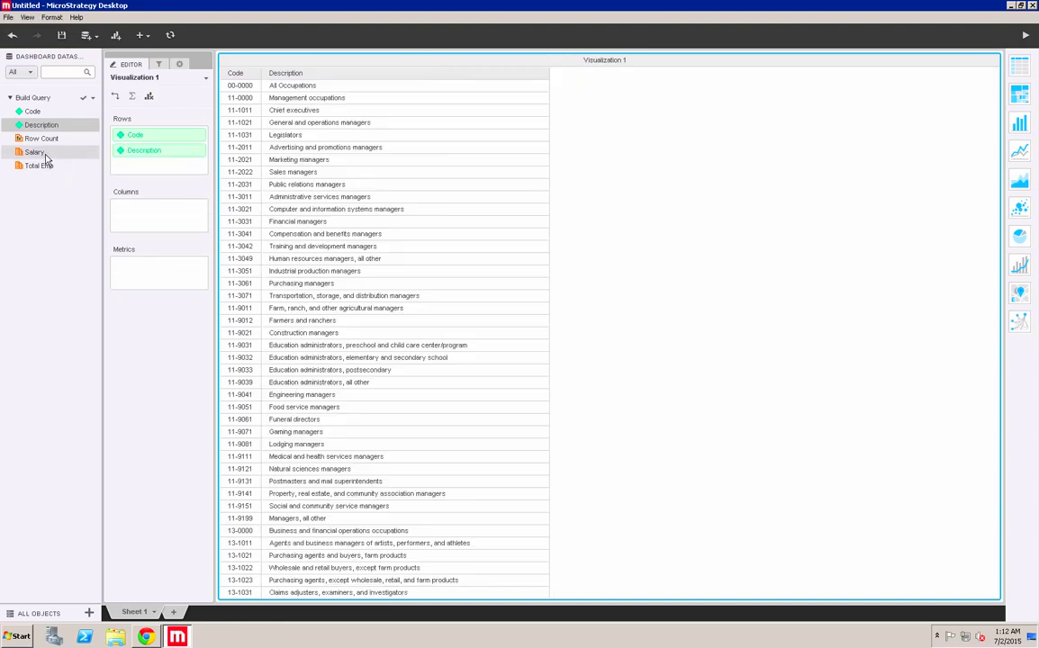
{"action": "left_click_drag", "start_coordinate": [40, 153], "coordinate": [121, 223]}
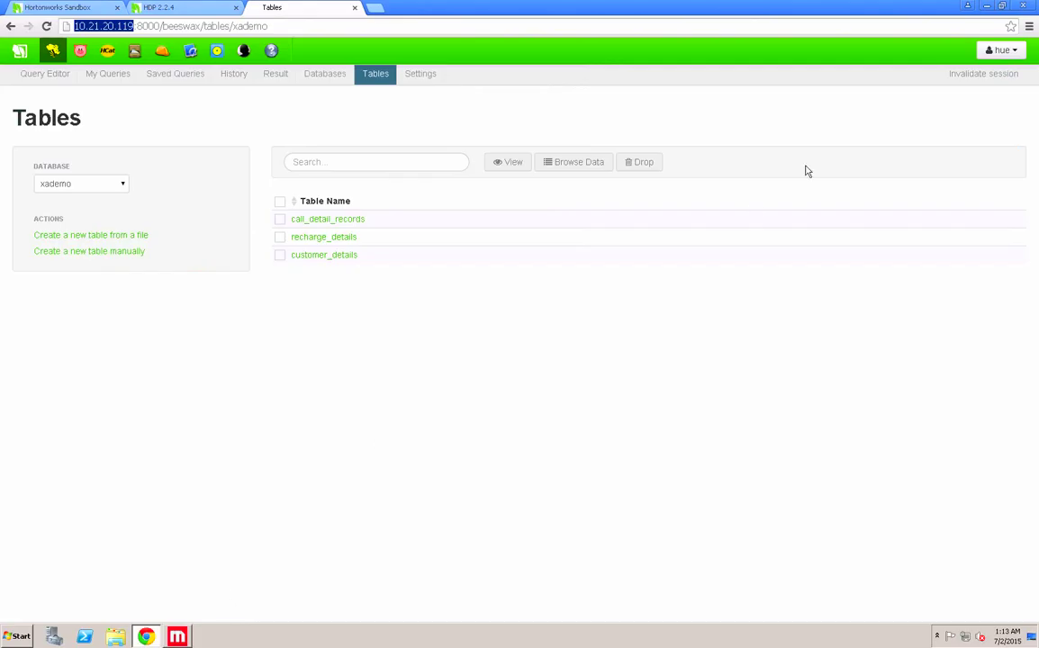
- Search 'hortonworks add ons' and open the Hortonworks Add-ons page
{"action": "left_click", "coordinate": [991, 7]}
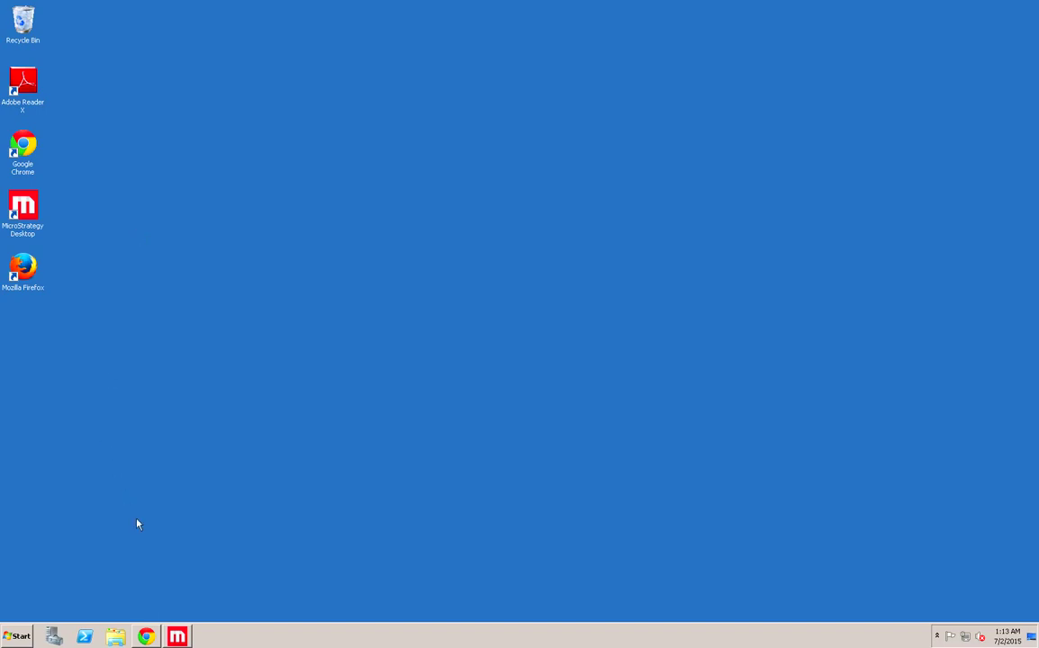
{"action": "left_click", "coordinate": [146, 637]}
{"action": "left_click", "coordinate": [371, 7]}
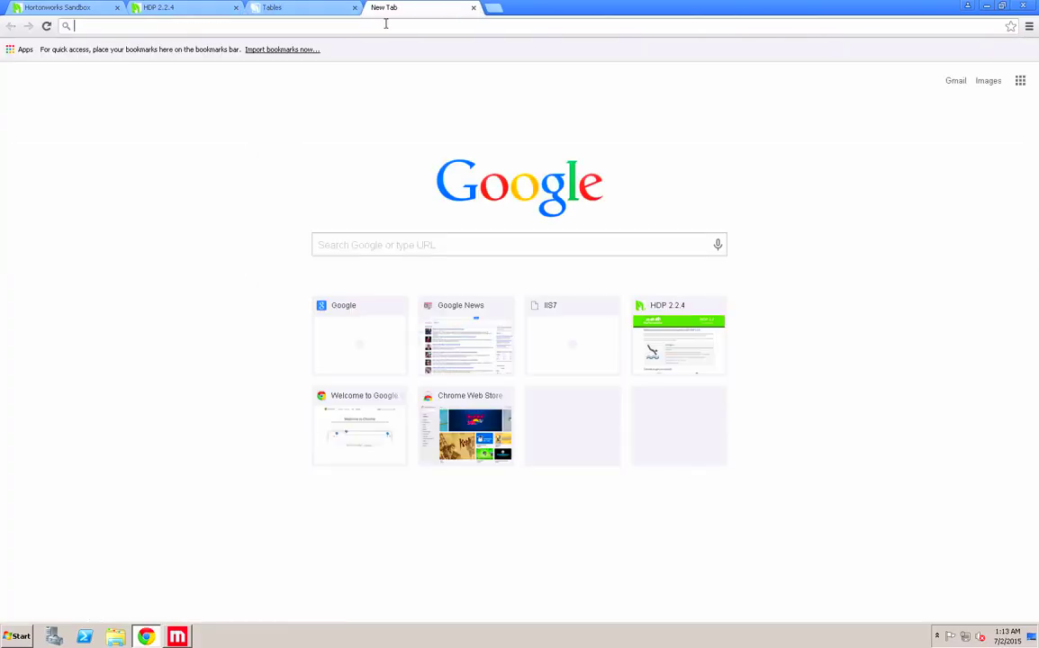
{"action": "type", "text": "hortonworks add ons"}
{"action": "key", "text": "Return"}
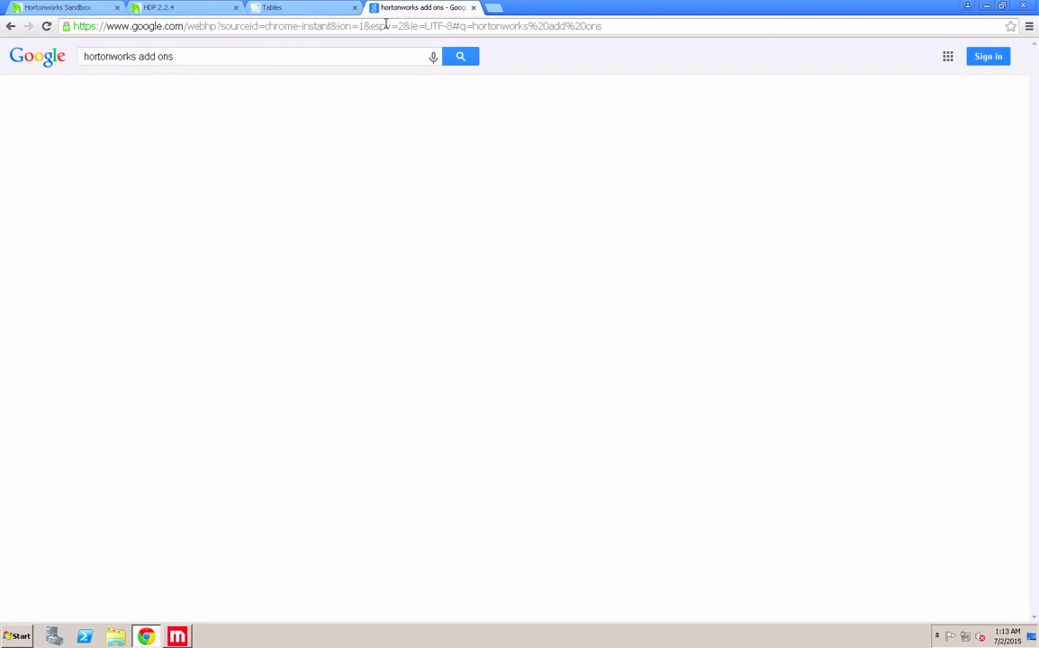
{"action": "left_click", "coordinate": [135, 399]}
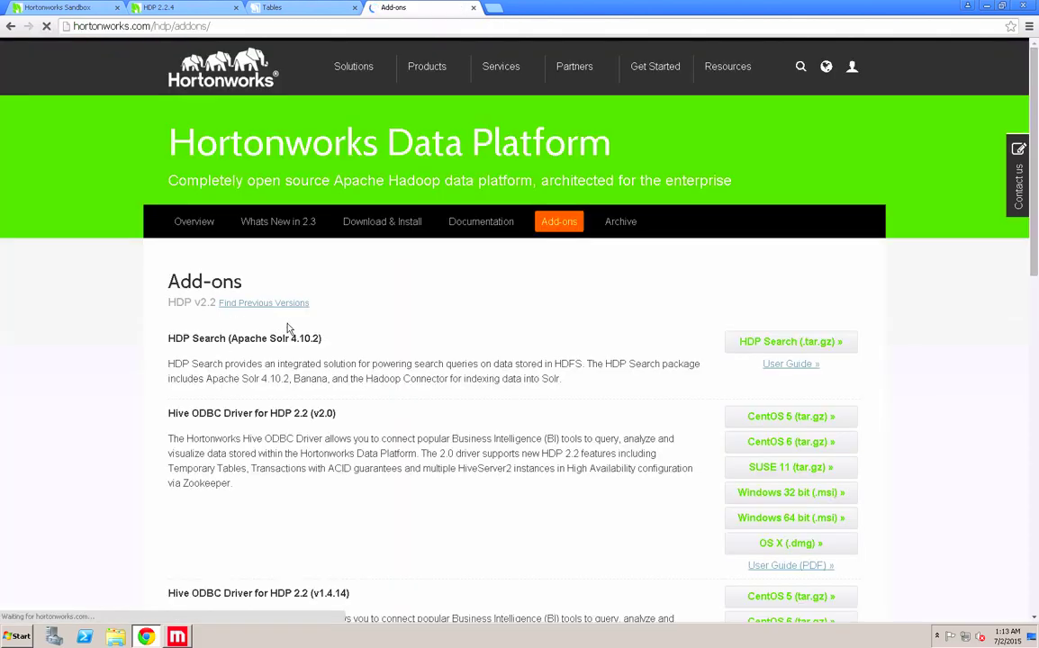
- Download the Windows 64-bit Hive ODBC driver, accept the licence, and run the installer
{"action": "scroll", "coordinate": [288, 327], "scroll_direction": "down", "scroll_amount": 3}
{"action": "left_click", "coordinate": [756, 449]}
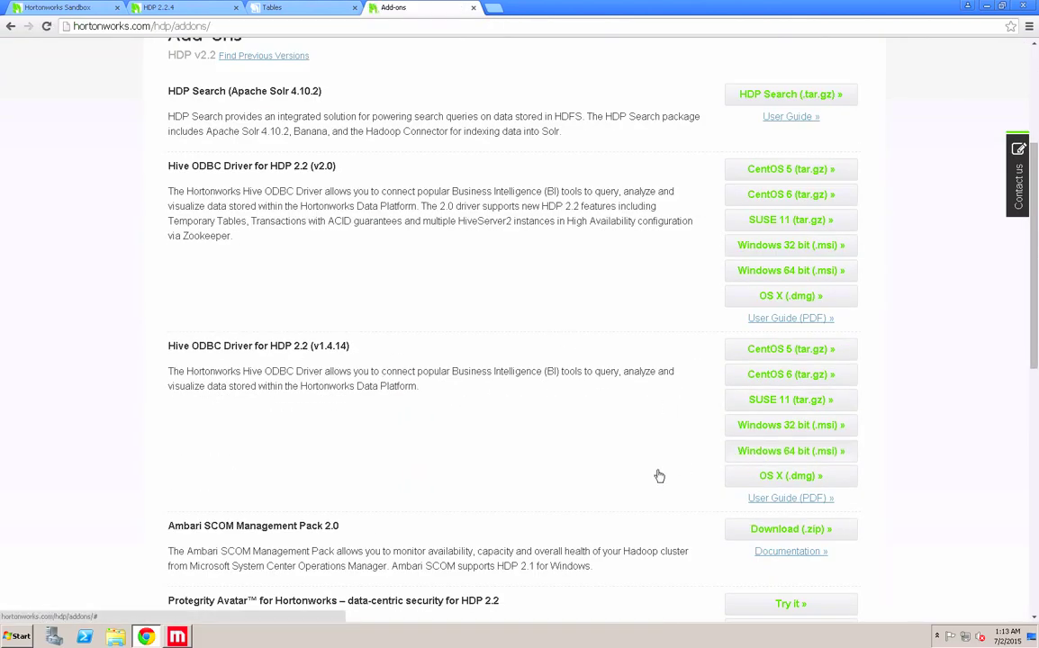
{"action": "left_click", "coordinate": [656, 420]}
{"action": "left_click", "coordinate": [68, 609]}
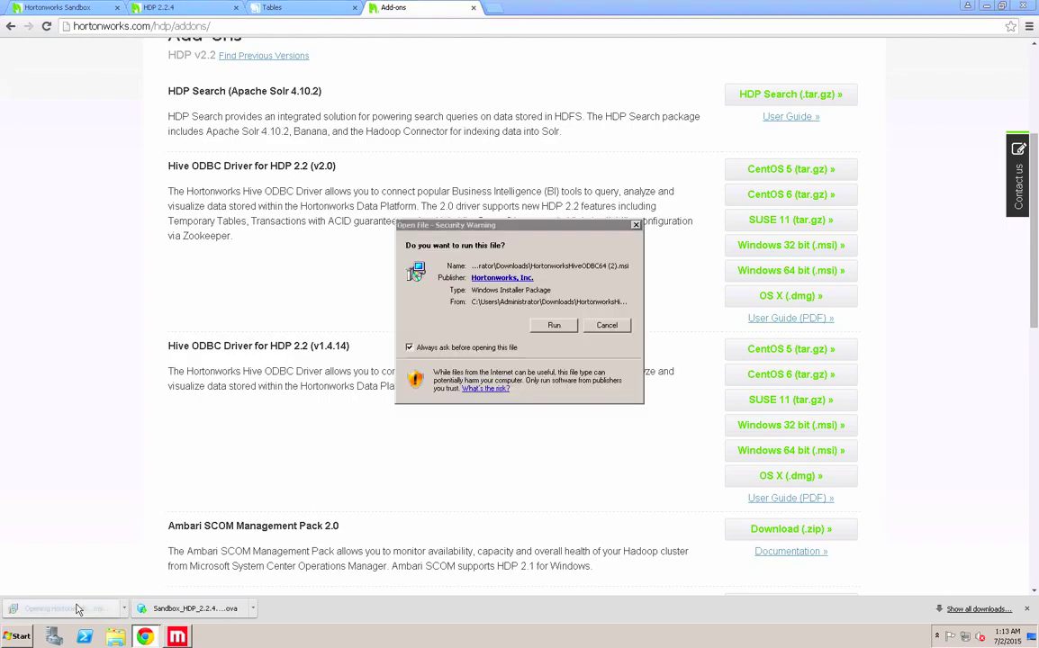
{"action": "key", "text": "Return"}
- Install the Hortonworks Hive ODBC driver, accepting the licence terms
{"action": "left_click", "coordinate": [986, 6]}
{"action": "left_click", "coordinate": [553, 325]}
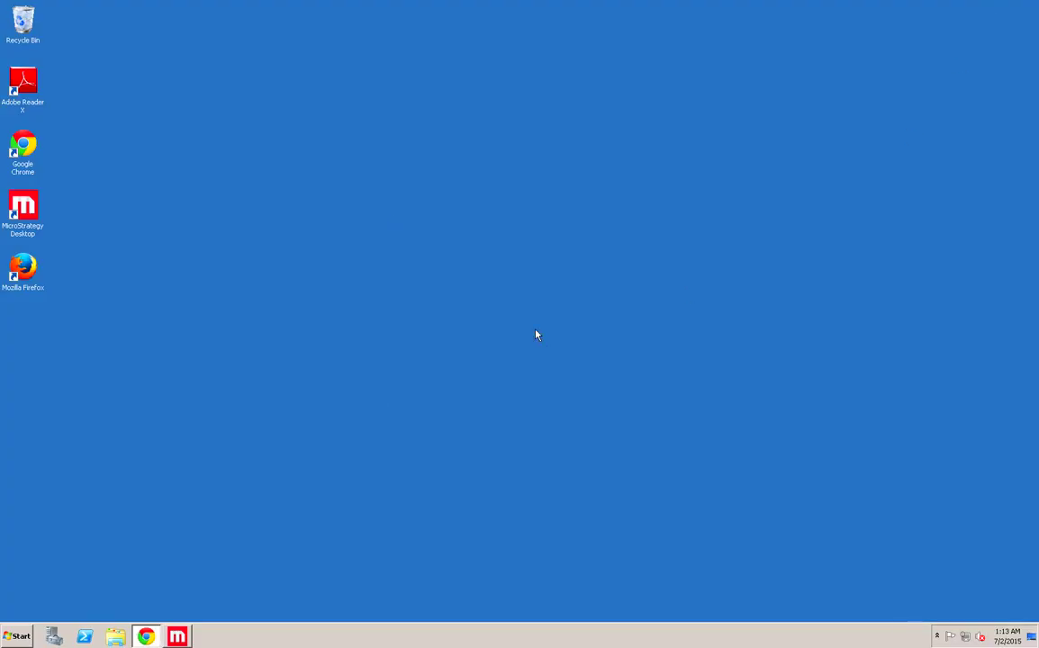
{"action": "left_click", "coordinate": [583, 412]}
{"action": "left_click", "coordinate": [386, 447]}
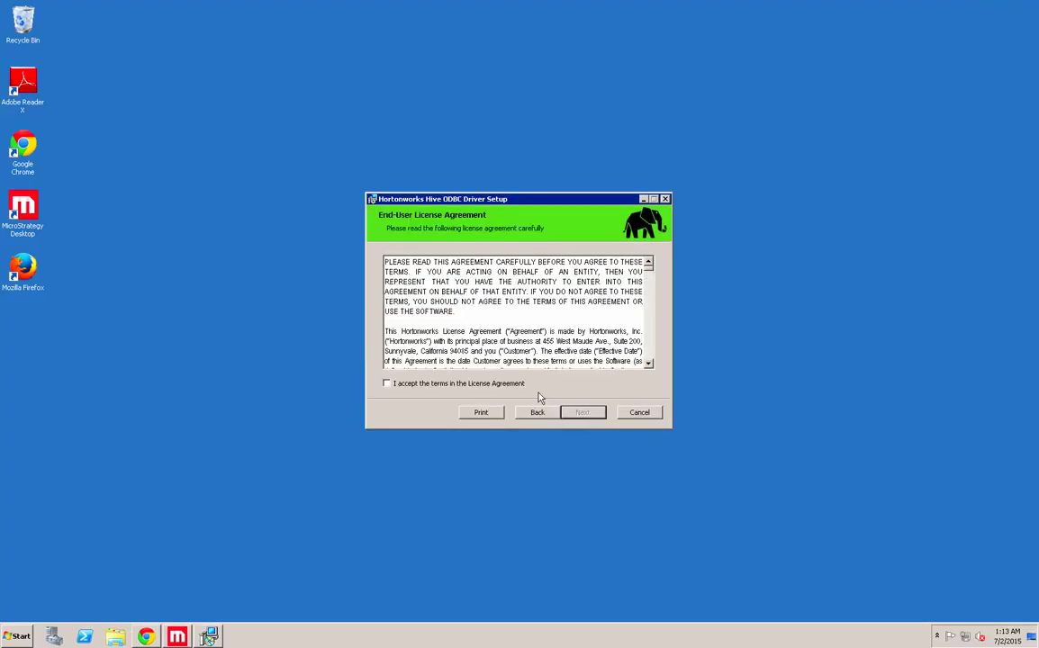
{"action": "left_click", "coordinate": [584, 412]}
{"action": "left_click", "coordinate": [584, 412]}
{"action": "left_click", "coordinate": [584, 412]}
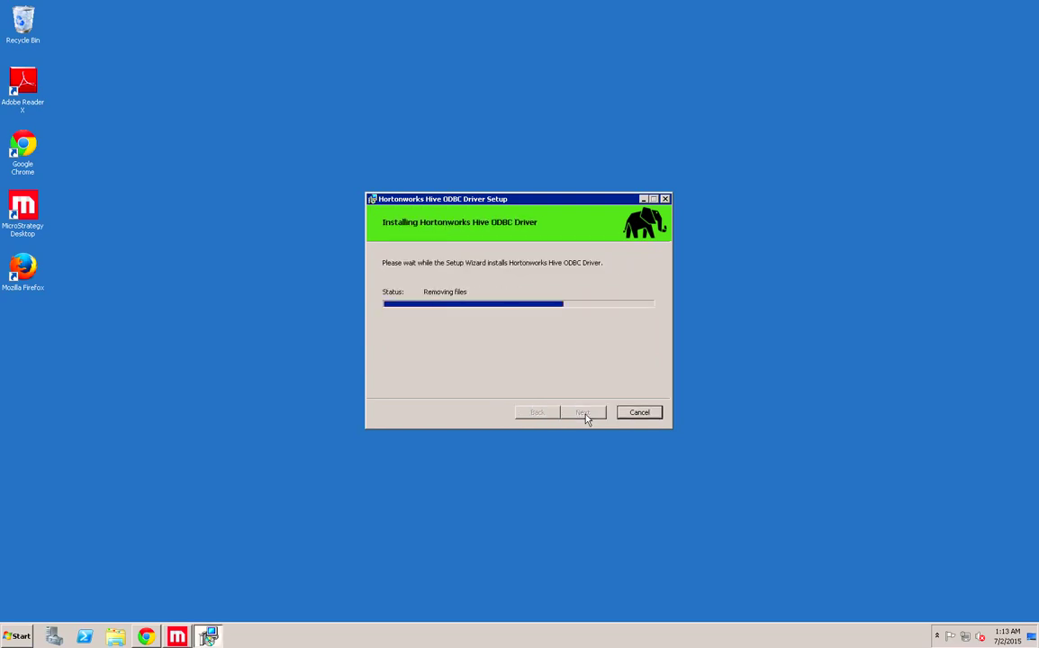
{"action": "left_click", "coordinate": [582, 413]}
- Search the Start menu for the ODBC administrator
{"action": "left_click", "coordinate": [24, 633]}
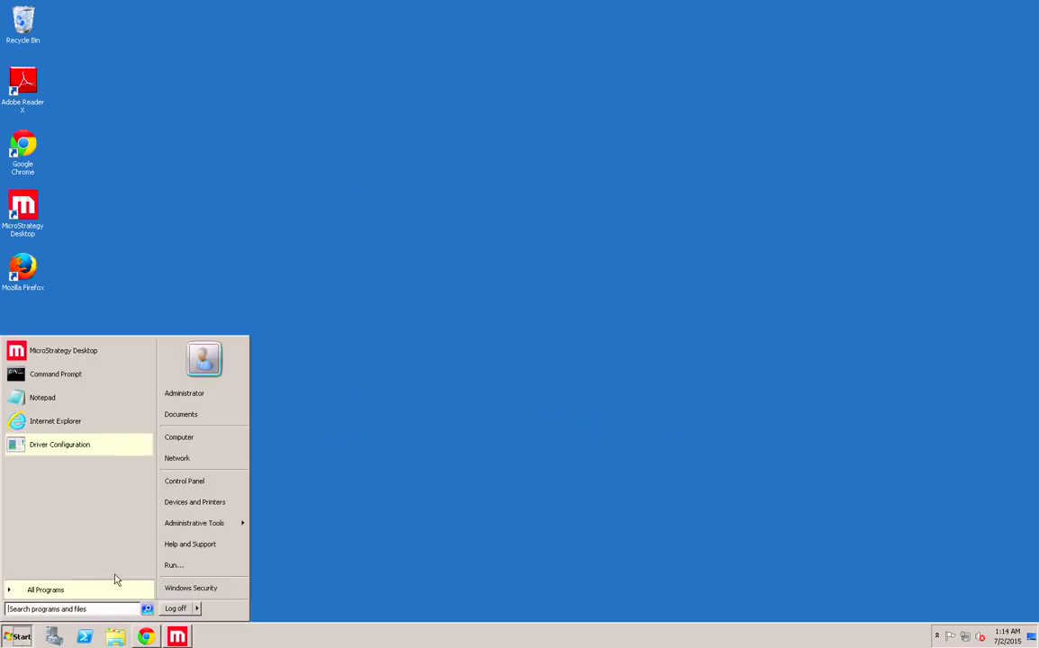
{"action": "left_click", "coordinate": [83, 609]}
{"action": "type", "text": "lodbc"}
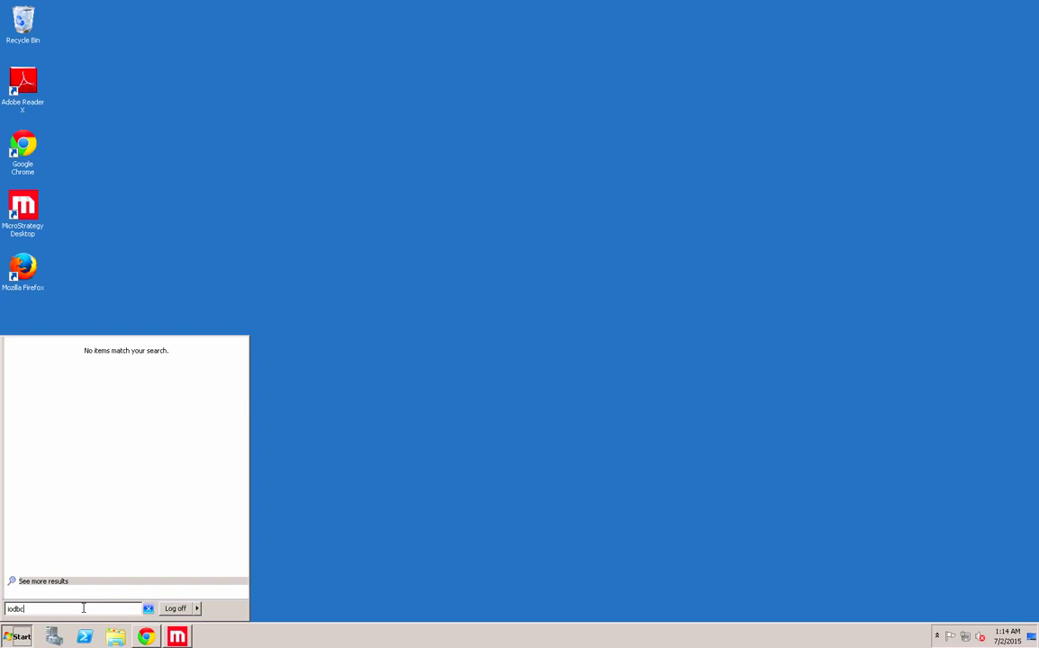
{"action": "key", "text": "BackSpace"}
{"action": "key", "text": "BackSpace"}
{"action": "key", "text": "BackSpace"}
{"action": "key", "text": "BackSpace"}
{"action": "key", "text": "BackSpace"}
- Open ODBC Data Source Administrator and set the Hortonworks Hive System DSN host to 10.21.20.119
{"action": "type", "text": "od"}
{"action": "key", "text": "Return"}
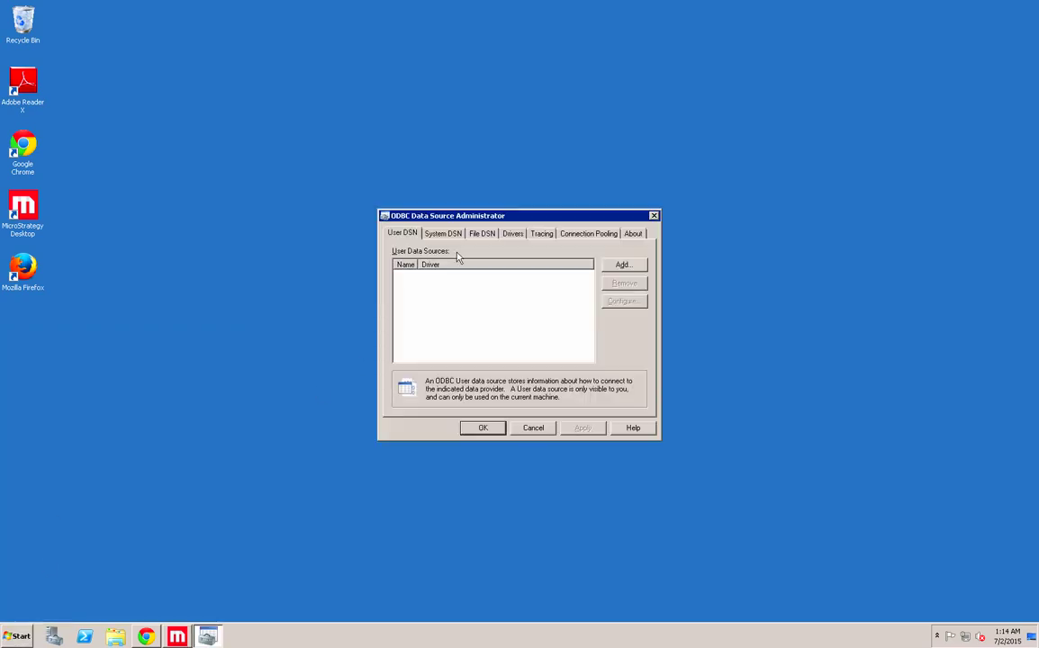
{"action": "left_click", "coordinate": [443, 233]}
{"action": "left_click", "coordinate": [623, 301]}
{"action": "left_click", "coordinate": [589, 200]}
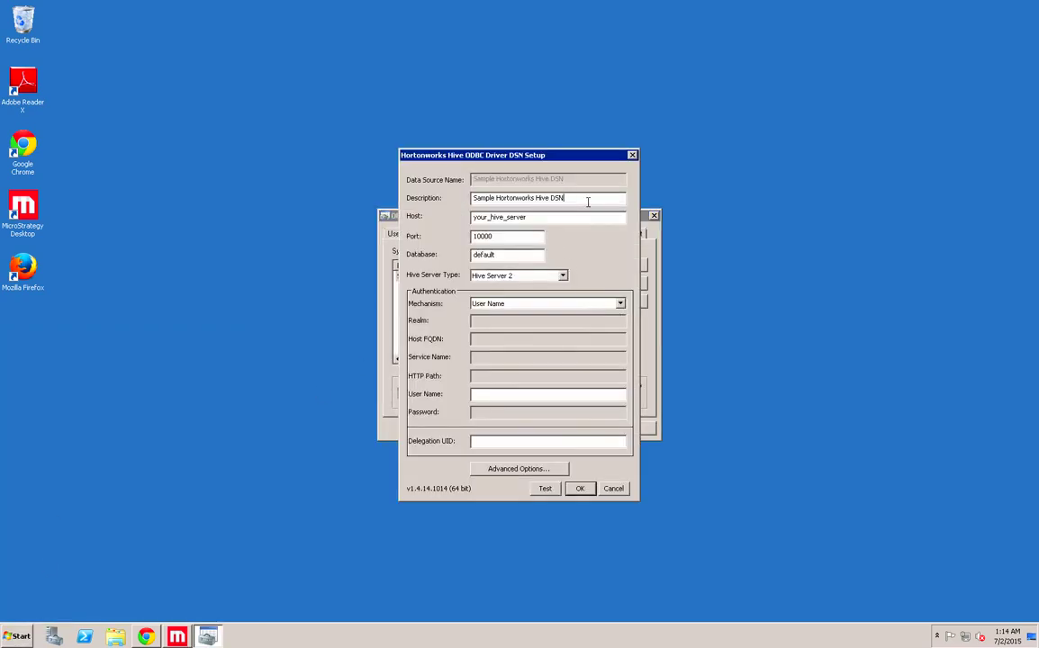
{"action": "left_click_drag", "start_coordinate": [563, 219], "coordinate": [453, 216]}
{"action": "type", "text": "http://10.21.20.119/"}
{"action": "key", "text": "Delete"}
{"action": "key", "text": "End"}
{"action": "key", "text": "BackSpace"}
- Use User Name and Password authentication with user root and the account password
{"action": "left_click", "coordinate": [495, 304]}
{"action": "left_click", "coordinate": [510, 345]}
{"action": "left_click", "coordinate": [479, 397]}
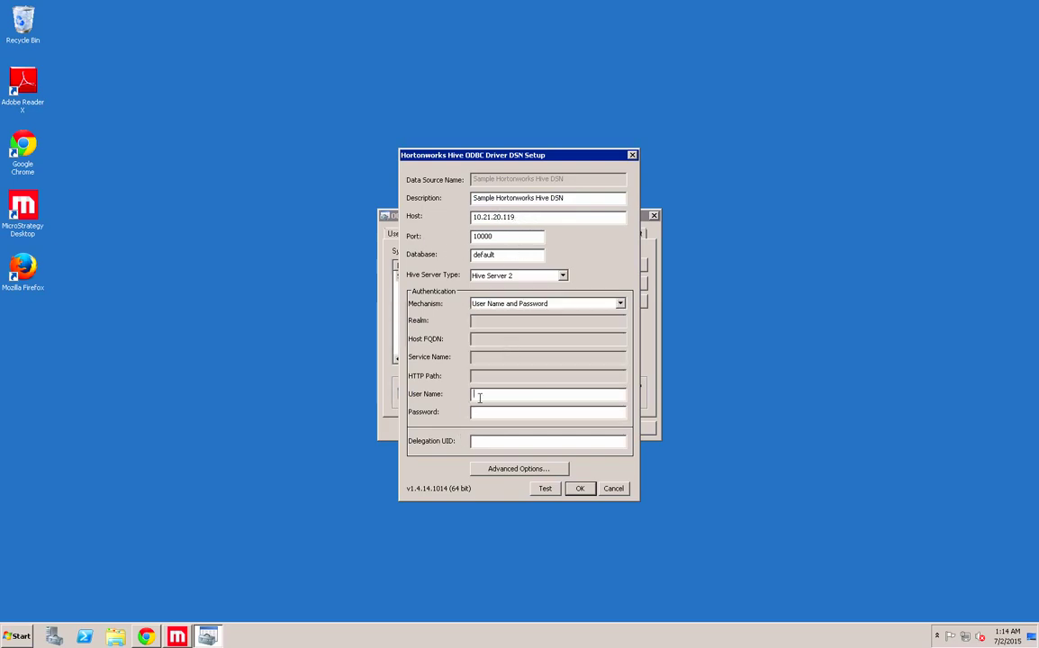
{"action": "type", "text": "root"}
{"action": "key", "text": "Tab"}
{"action": "type", "text": "hadoop"}
- Review advanced options, test the connection successfully, and save the DSN
{"action": "left_click", "coordinate": [557, 468]}
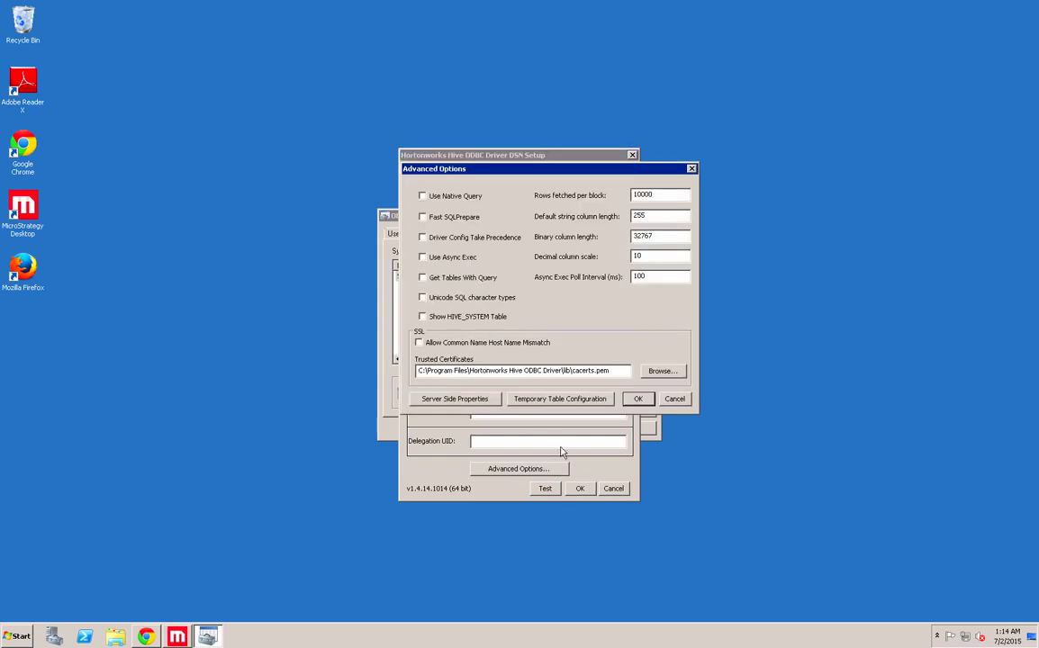
{"action": "key", "text": "Return"}
{"action": "left_click", "coordinate": [544, 488]}
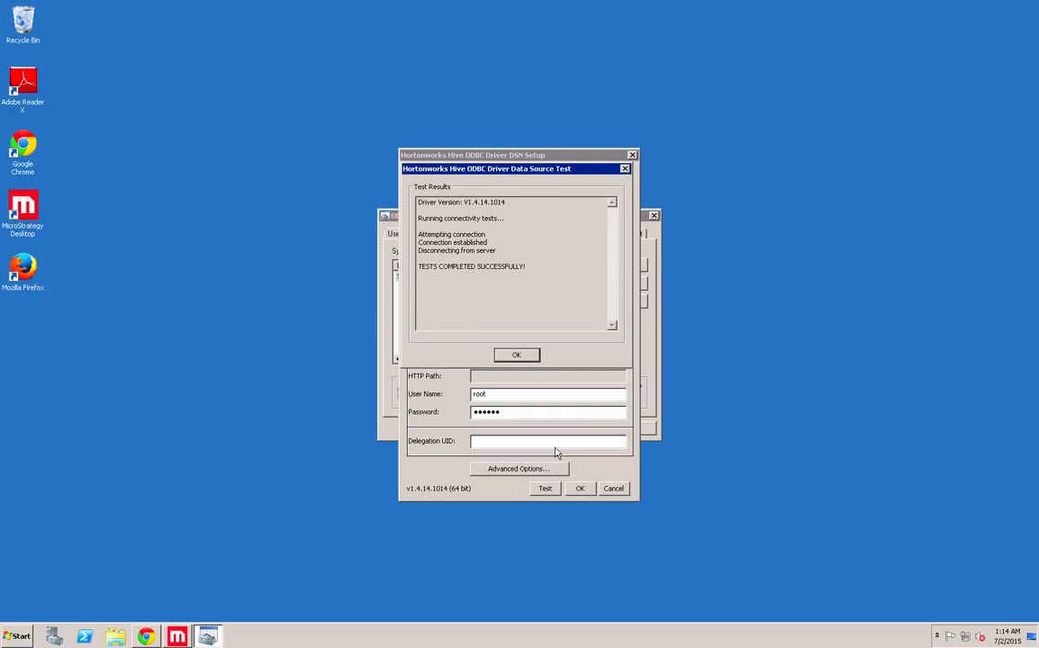
{"action": "key", "text": "Return"}
{"action": "left_click", "coordinate": [581, 489]}
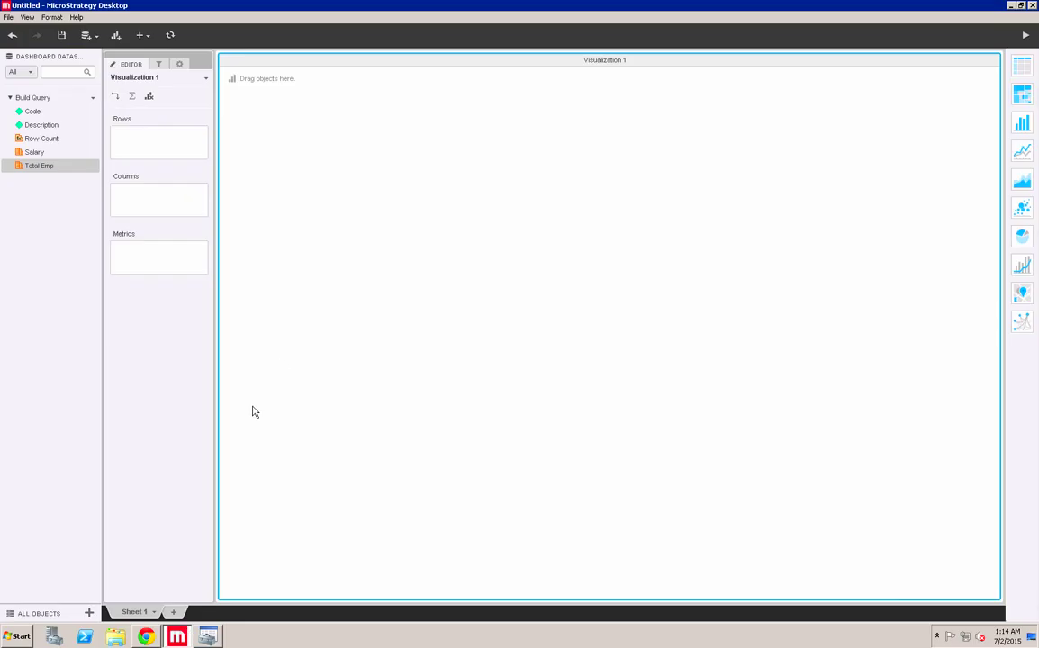
- Start a new dashboard without saving and begin a Hadoop Build a Query import
{"action": "left_click", "coordinate": [7, 18]}
{"action": "left_click", "coordinate": [31, 28]}
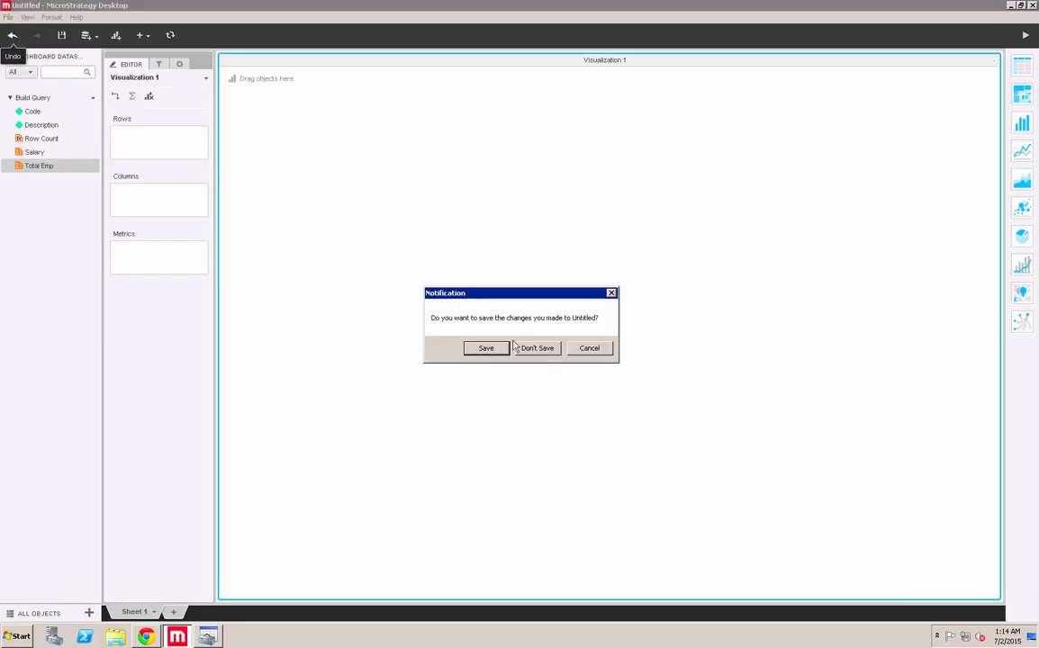
{"action": "left_click", "coordinate": [538, 350]}
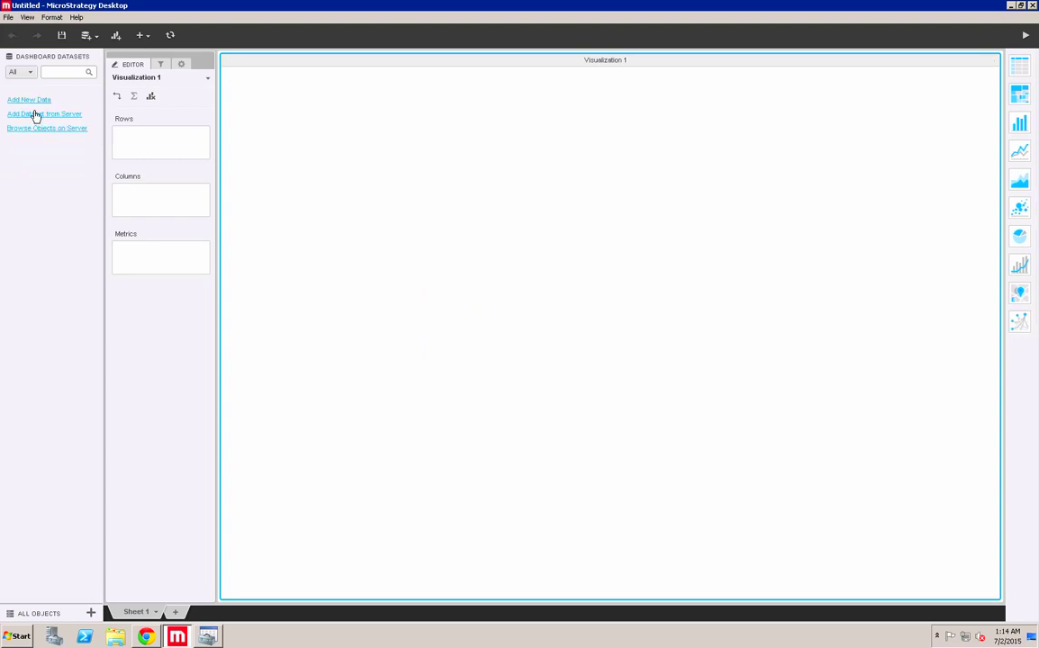
{"action": "left_click", "coordinate": [34, 100]}
{"action": "left_click", "coordinate": [551, 260]}
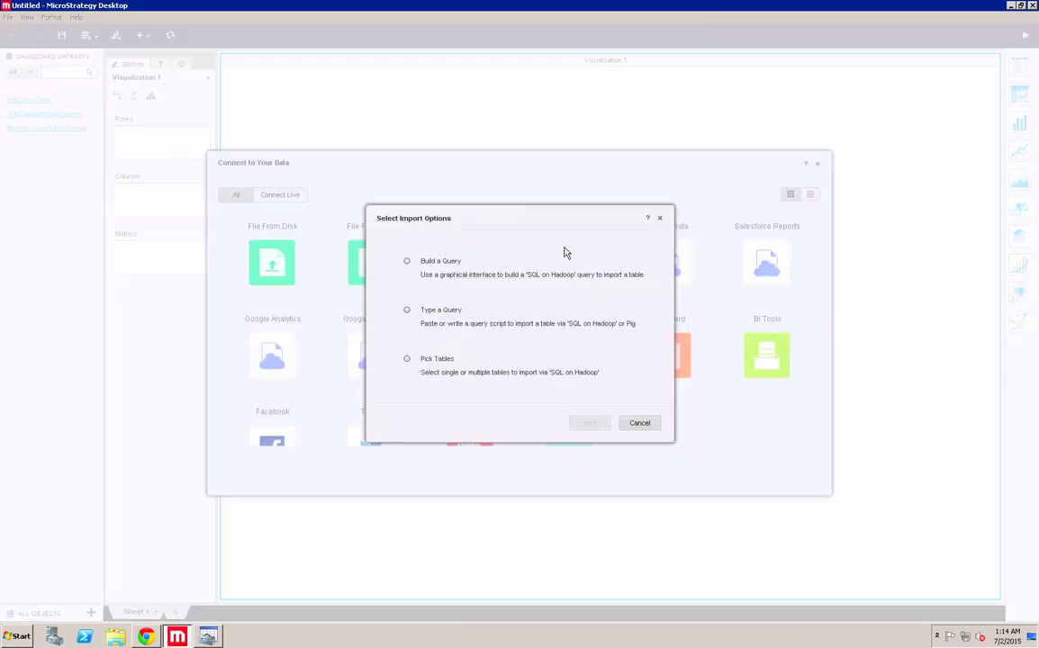
{"action": "left_click", "coordinate": [448, 264]}
{"action": "left_click", "coordinate": [587, 423]}
- Add a DSN data source on Sample Hortonworks Hive DSN with Hive version 0.14.x
{"action": "left_click", "coordinate": [207, 78]}
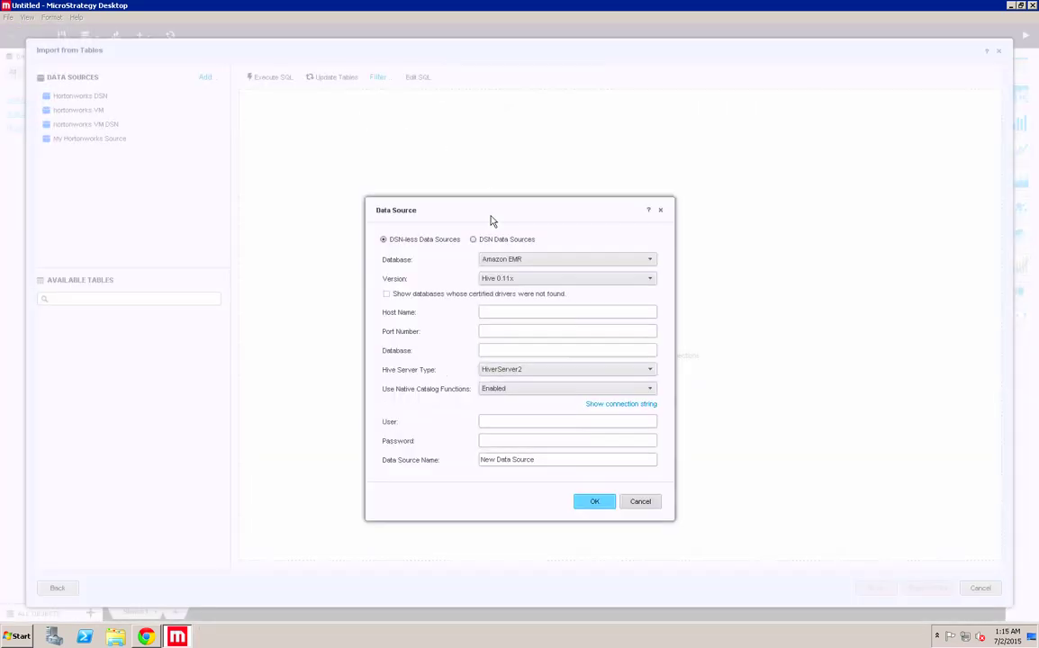
{"action": "left_click", "coordinate": [472, 239]}
{"action": "left_click", "coordinate": [511, 263]}
{"action": "left_click", "coordinate": [520, 295]}
{"action": "left_click", "coordinate": [510, 287]}
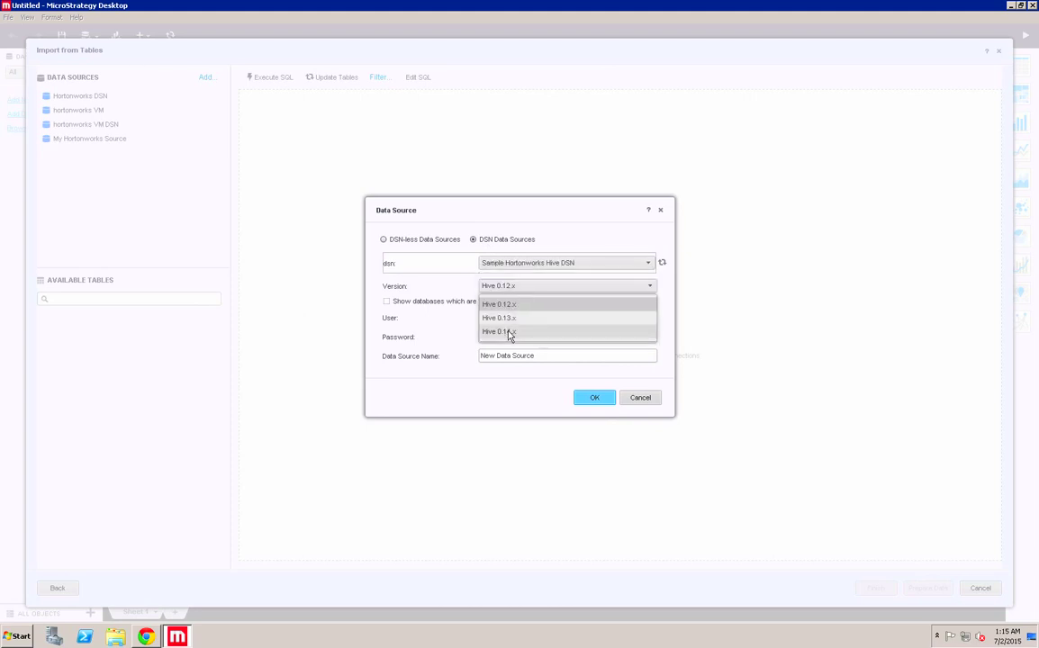
{"action": "left_click", "coordinate": [511, 332]}
- Enter the credentials, name it 'My Hortonworks DSN Source', and create it
{"action": "left_click", "coordinate": [505, 317]}
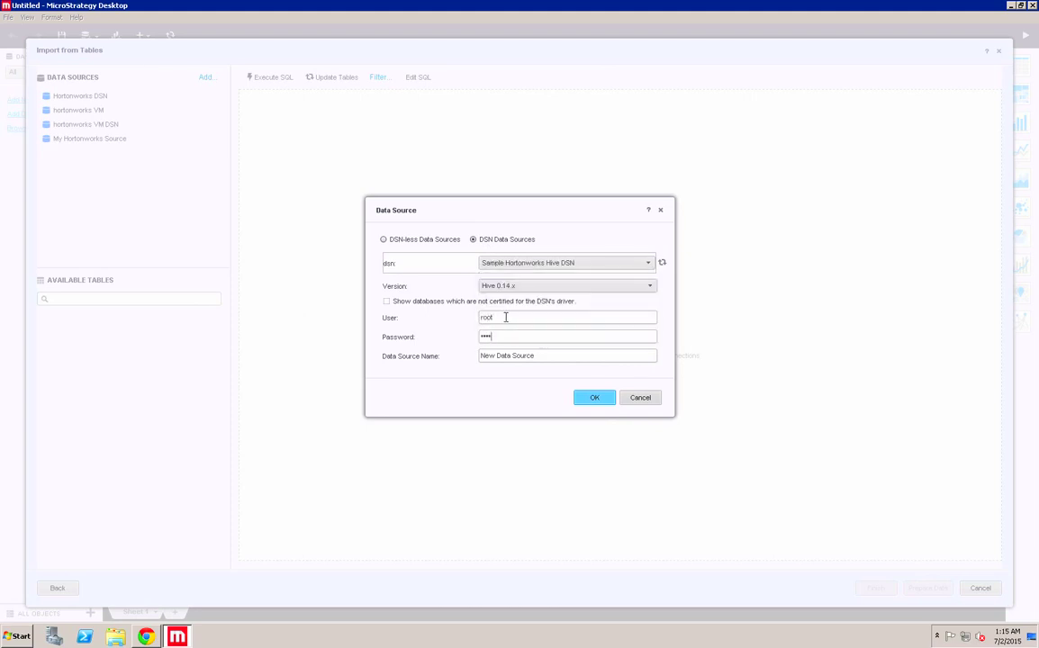
{"action": "type", "text": "hadoop"}
{"action": "key", "text": "Tab"}
{"action": "key", "text": "BackSpace"}
{"action": "type", "text": "My Hortonworks"}
{"action": "left_click", "coordinate": [593, 398]}
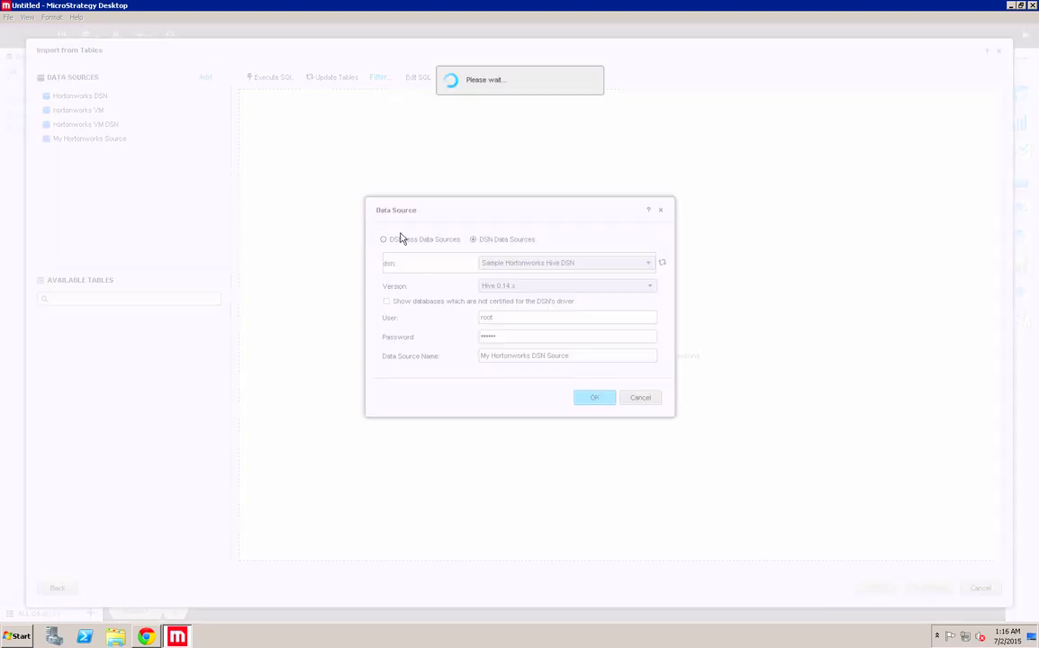
- Import sample_07 from My Hortonworks DSN Source in-memory and place Code and Description in the grid rows
{"action": "left_click", "coordinate": [144, 142]}
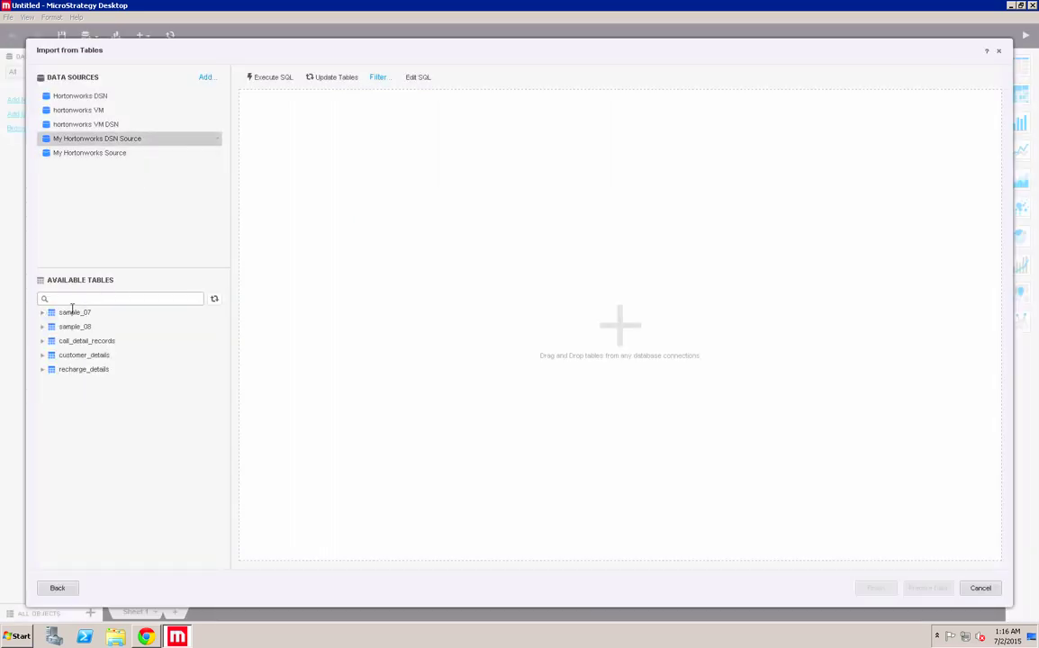
{"action": "left_click_drag", "start_coordinate": [72, 311], "coordinate": [330, 126]}
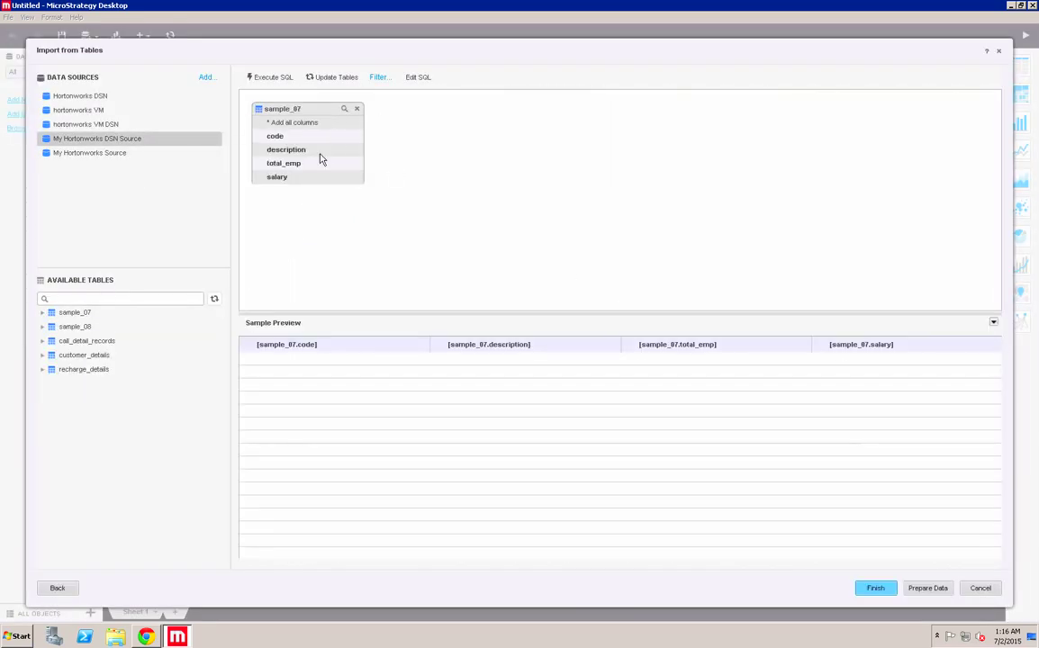
{"action": "left_click", "coordinate": [932, 589]}
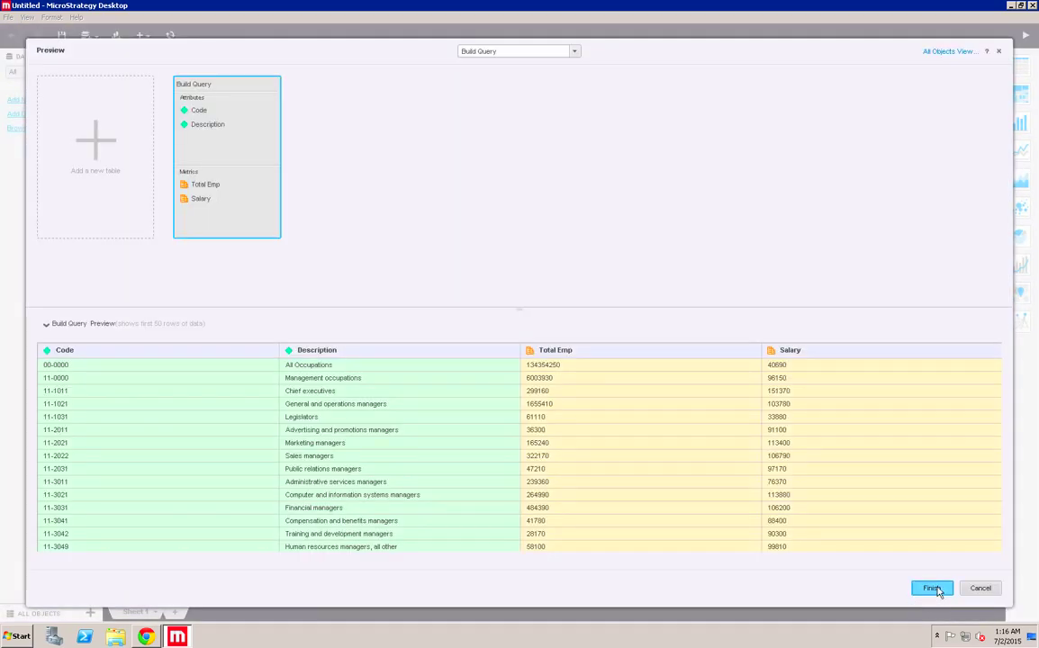
{"action": "left_click", "coordinate": [932, 589]}
{"action": "left_click", "coordinate": [536, 295]}
{"action": "left_click_drag", "start_coordinate": [52, 112], "coordinate": [135, 144]}
{"action": "left_click_drag", "start_coordinate": [58, 126], "coordinate": [132, 272]}
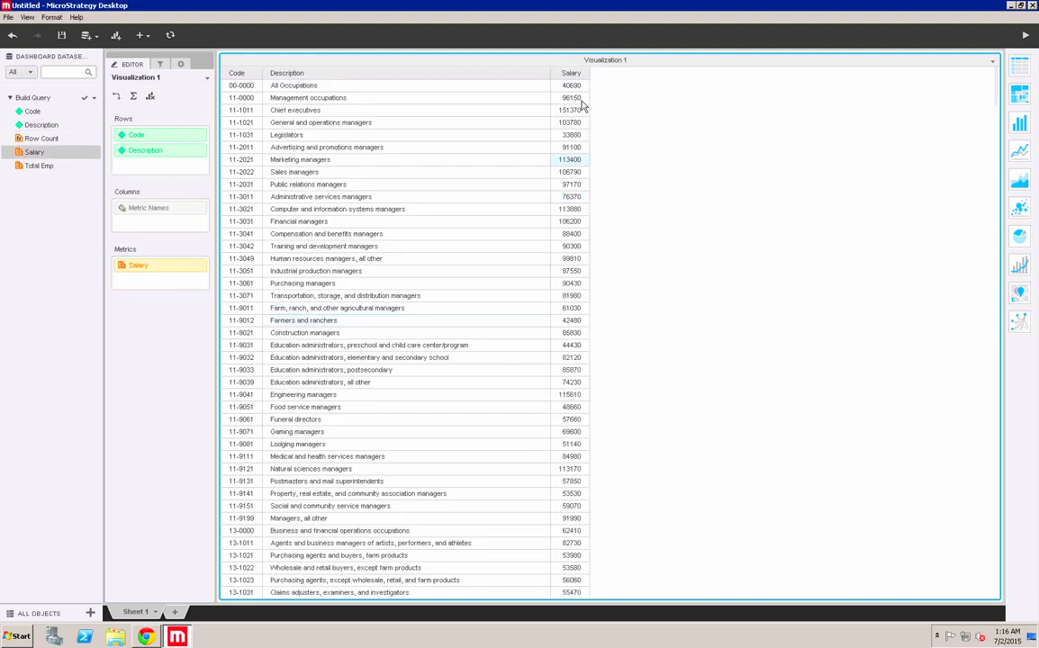
- Sort the Salary column descending so Anesthesiologists at 192780 appear at the top
{"action": "right_click", "coordinate": [577, 78]}
{"action": "left_click", "coordinate": [602, 102]}
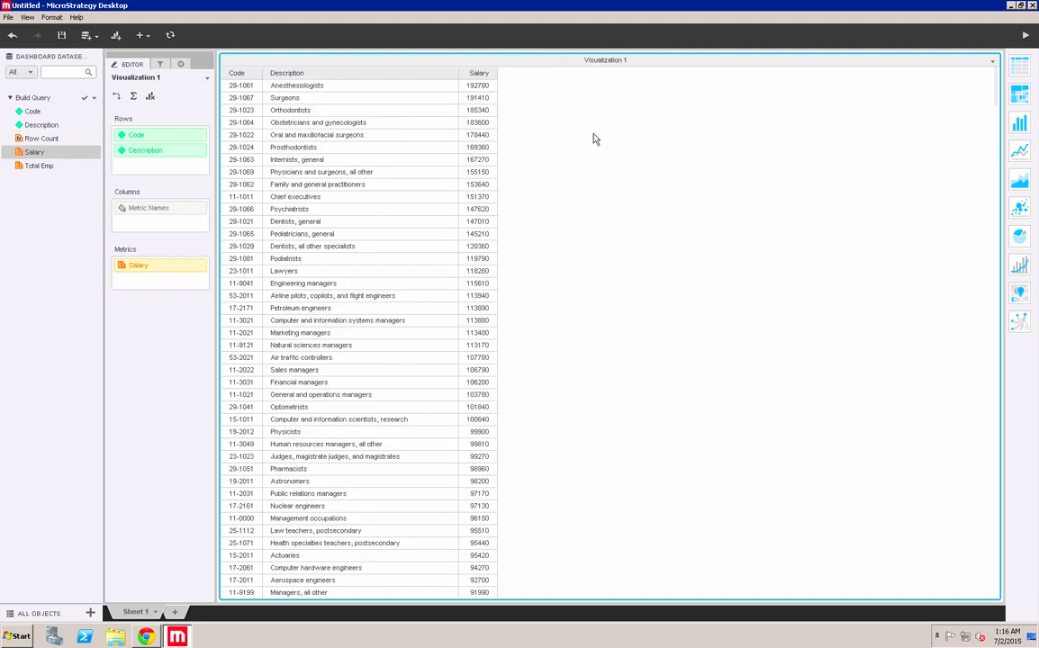